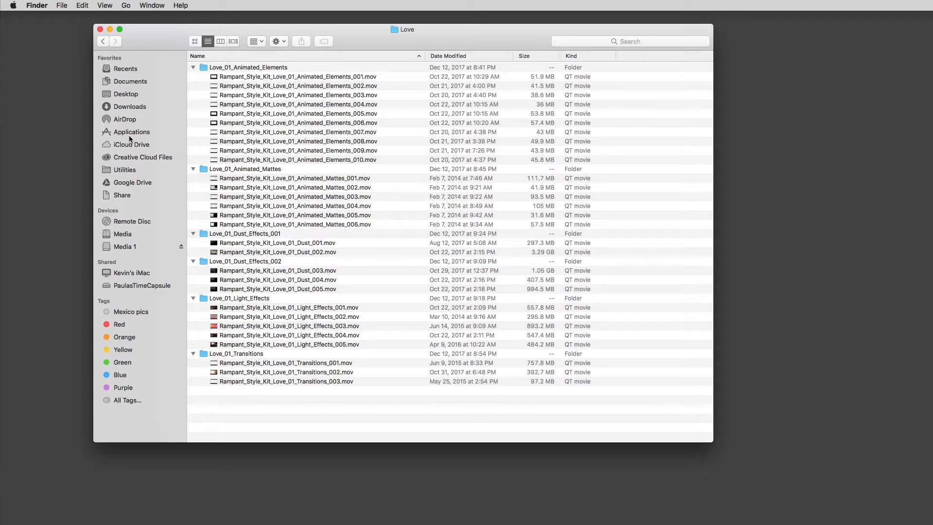
Step: Switch to Premiere Pro and review the finished edit and the plain copy in the A024_kammes sequence
click(100, 30)
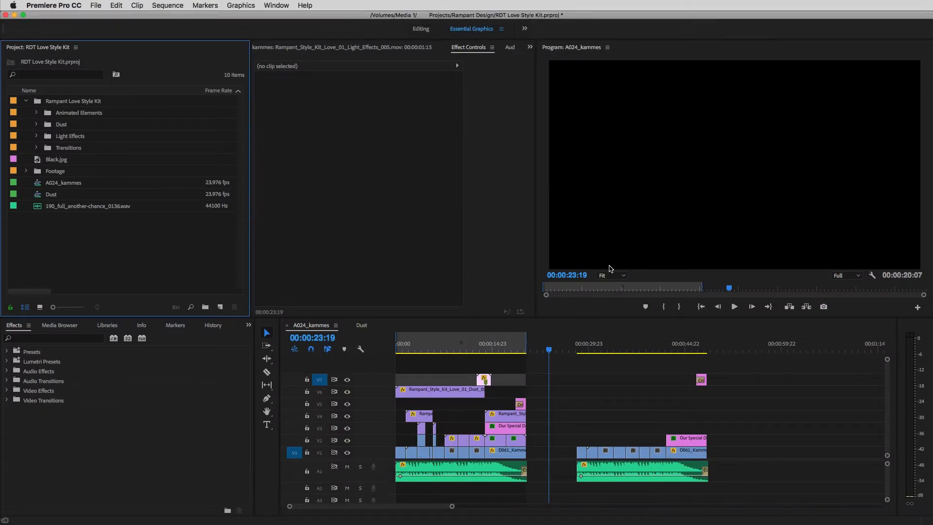
drag(550, 351, 485, 342)
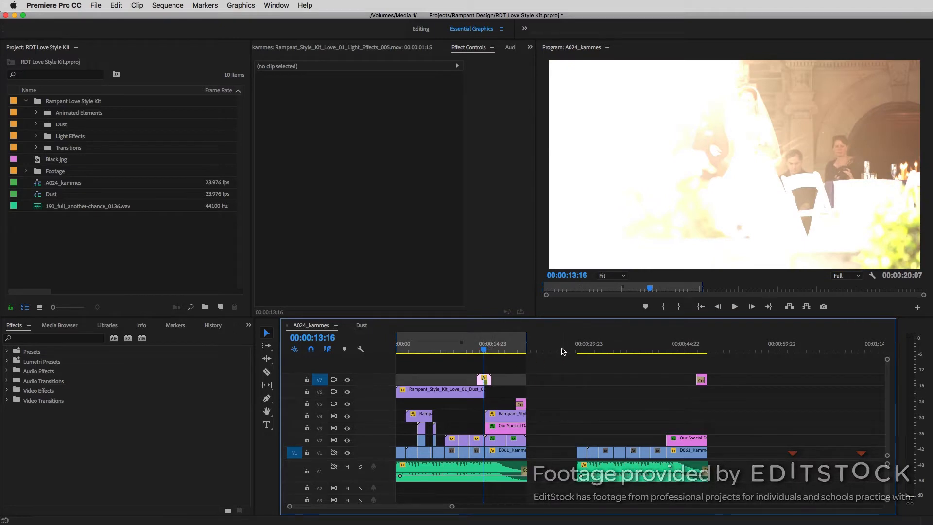
drag(487, 349, 654, 392)
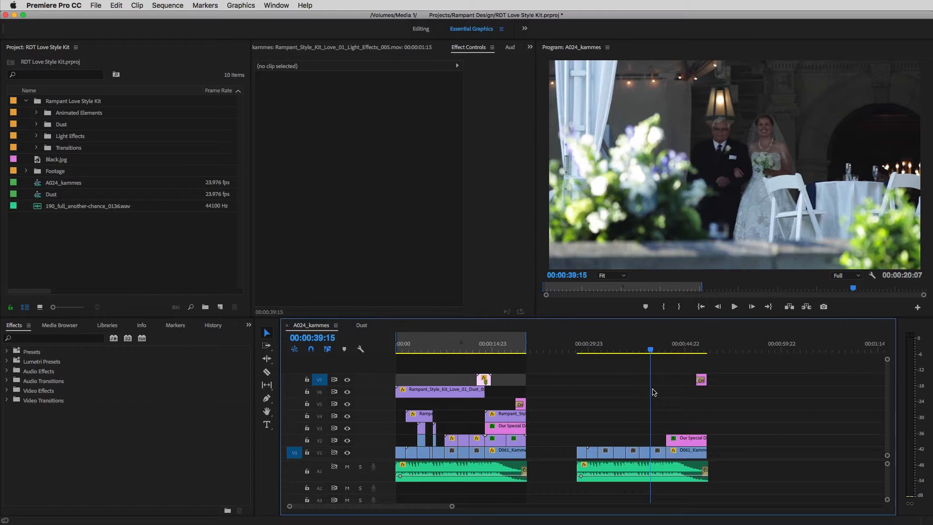
Step: Place Rampant_Style_Kit_Love_01_Dust_001.mov on V6 above the second edit and trim its end to where the title starts
click(37, 125)
drag(58, 138, 284, 232)
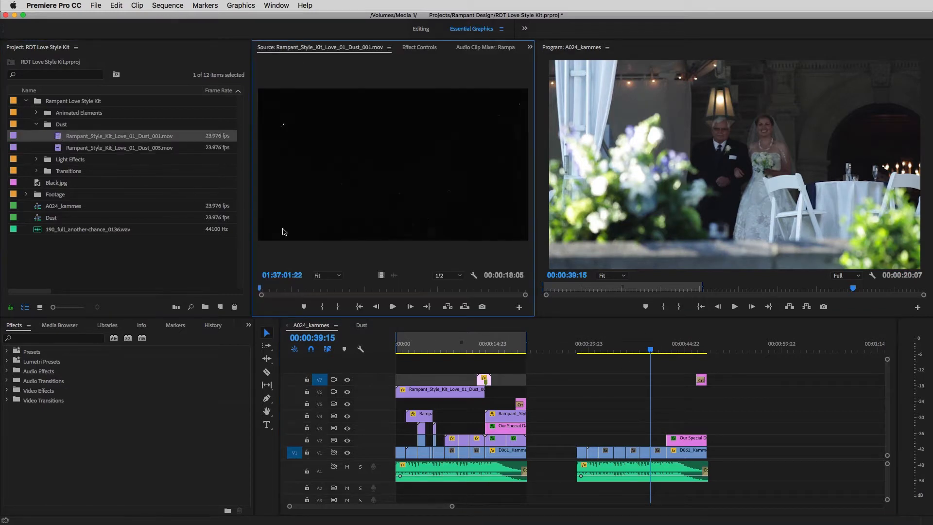
drag(371, 290, 208, 286)
drag(58, 140, 577, 390)
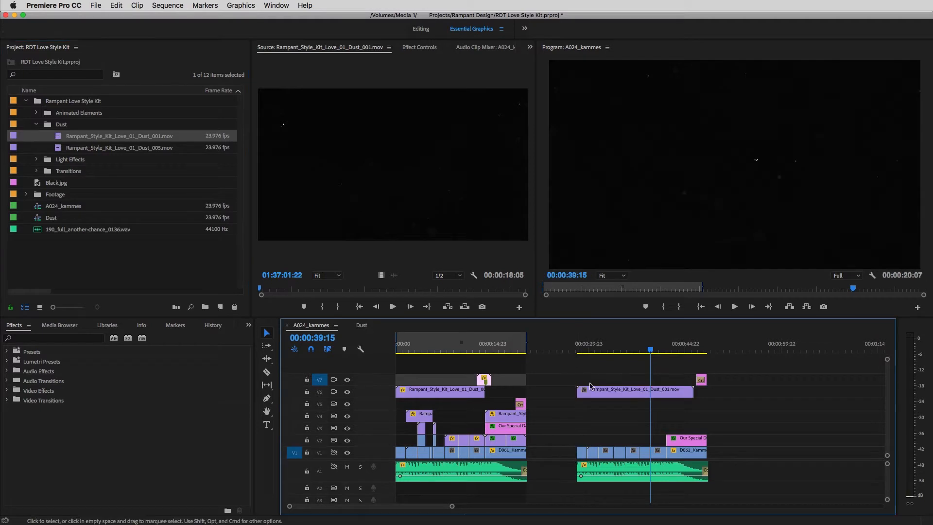
drag(688, 393, 666, 392)
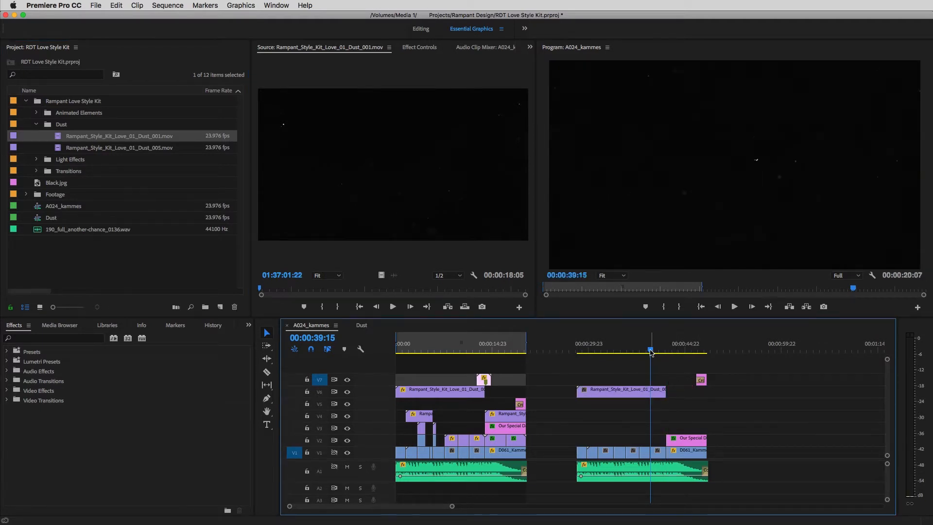
Step: Scale the new dust clip on V6 down to 55, checking its bounds against the frame
drag(652, 350, 681, 351)
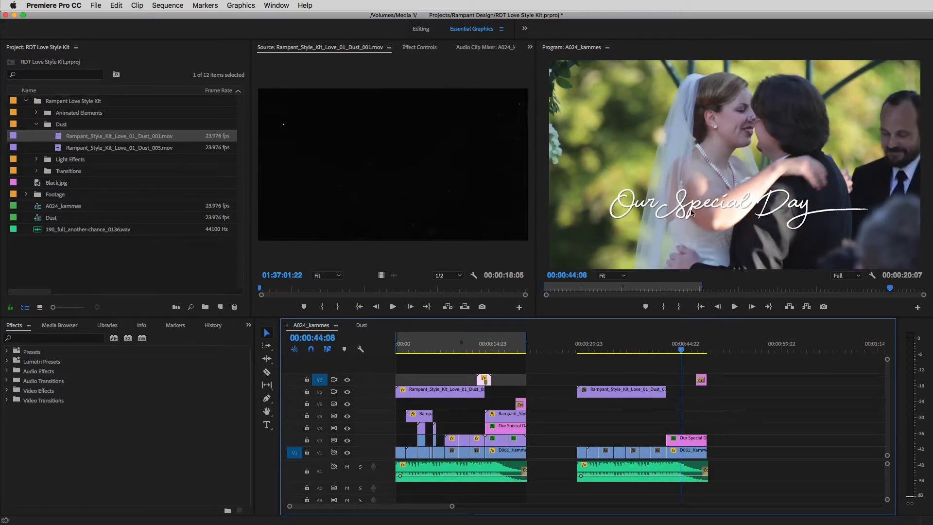
drag(682, 350, 607, 351)
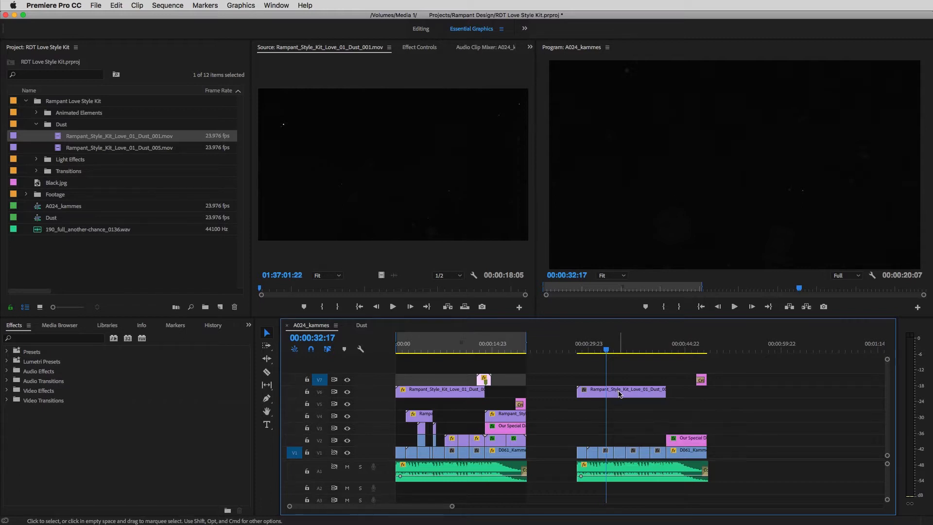
click(617, 279)
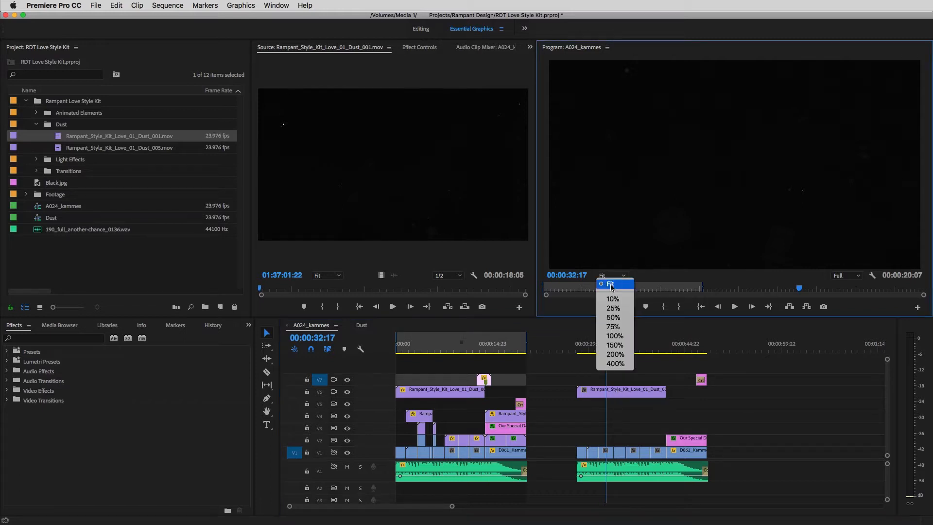
click(613, 298)
double_click(621, 390)
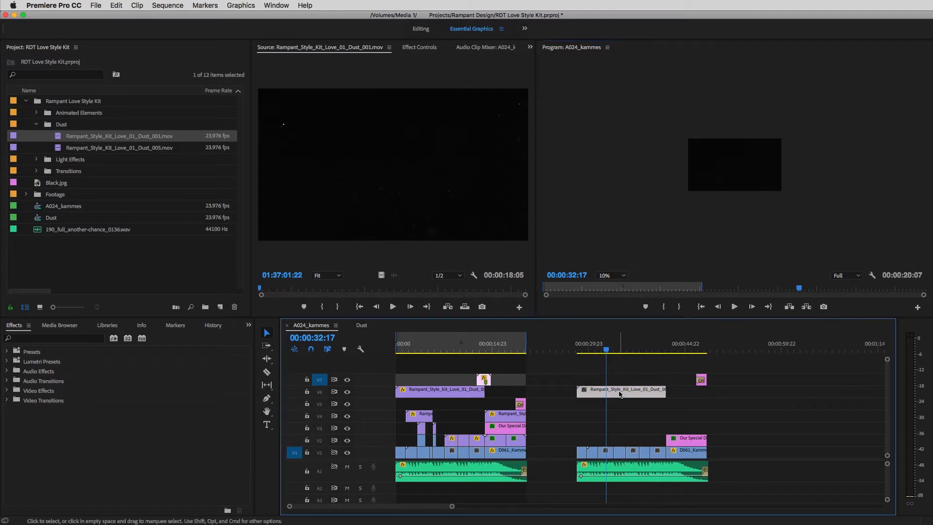
click(490, 48)
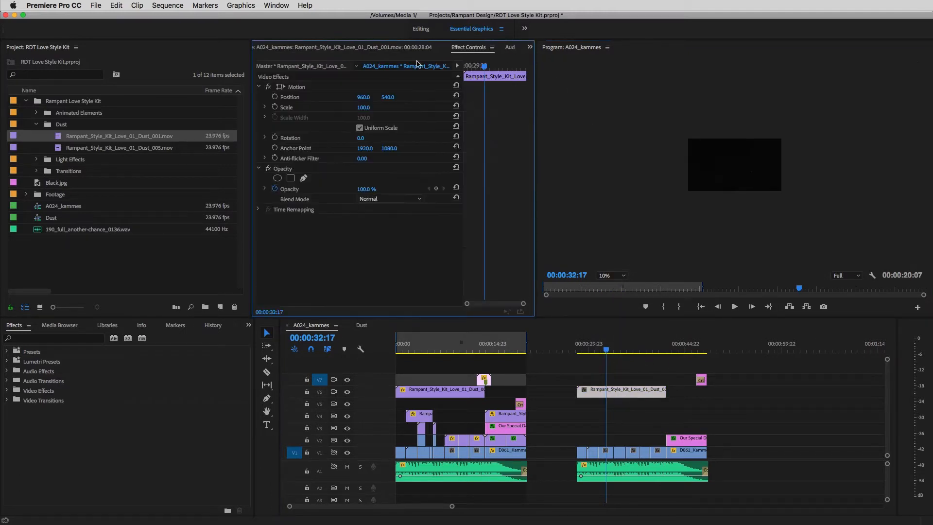
click(295, 88)
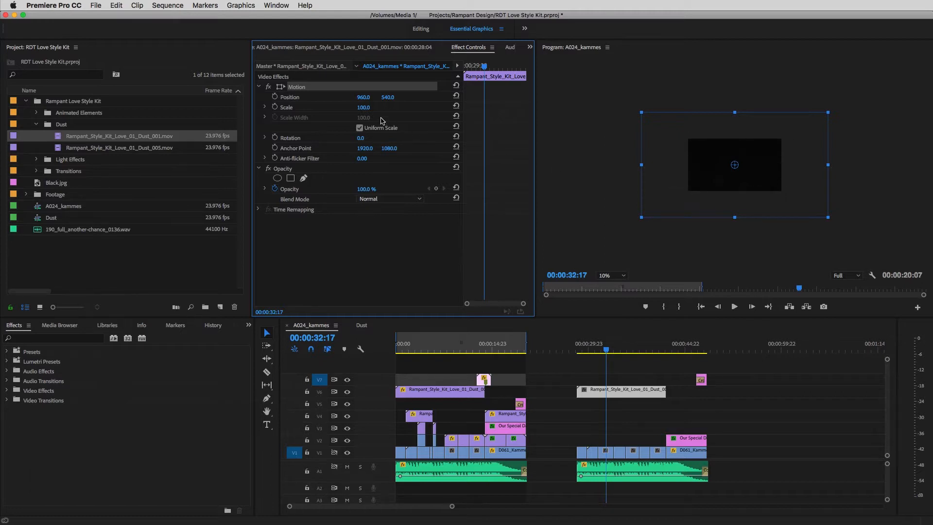
drag(363, 107, 342, 107)
click(612, 275)
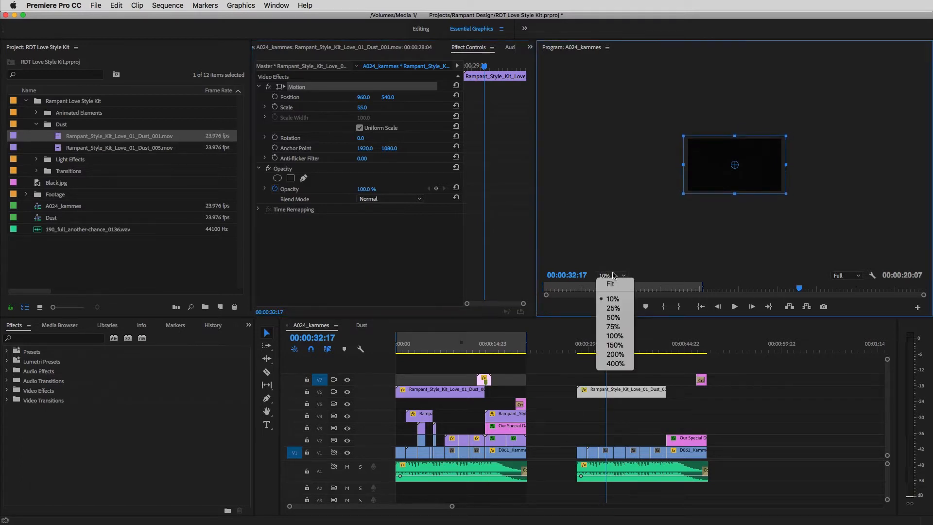
click(614, 285)
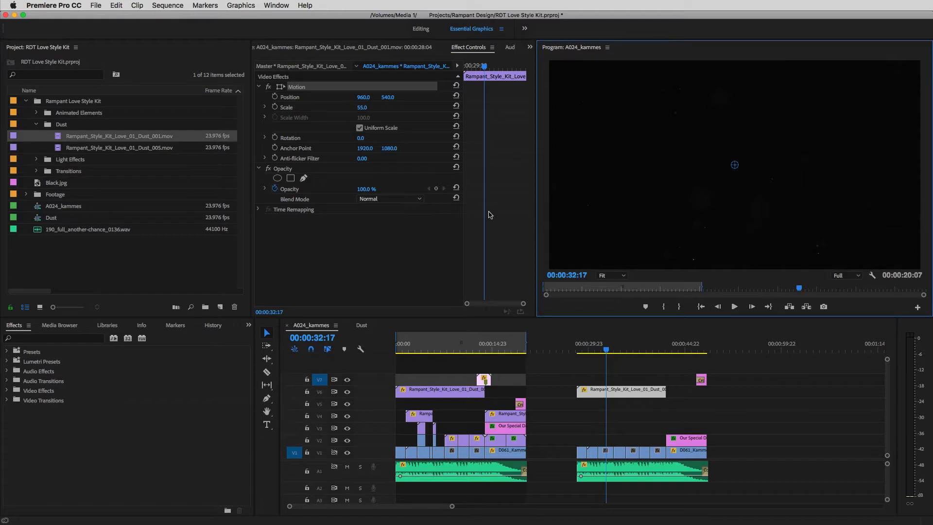
Step: Set the dust clip's blend mode to Linear Dodge (Add) and check it over the opening shots
click(417, 200)
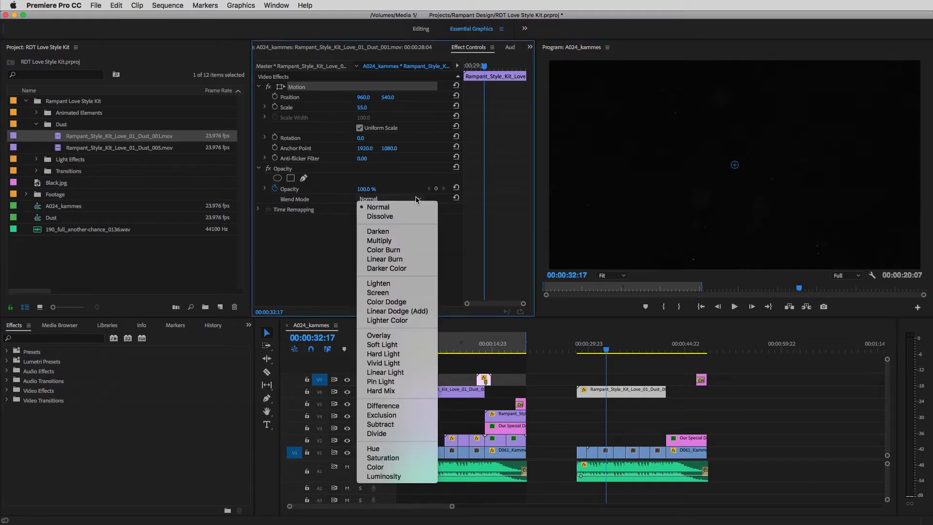
click(397, 311)
drag(607, 351, 594, 350)
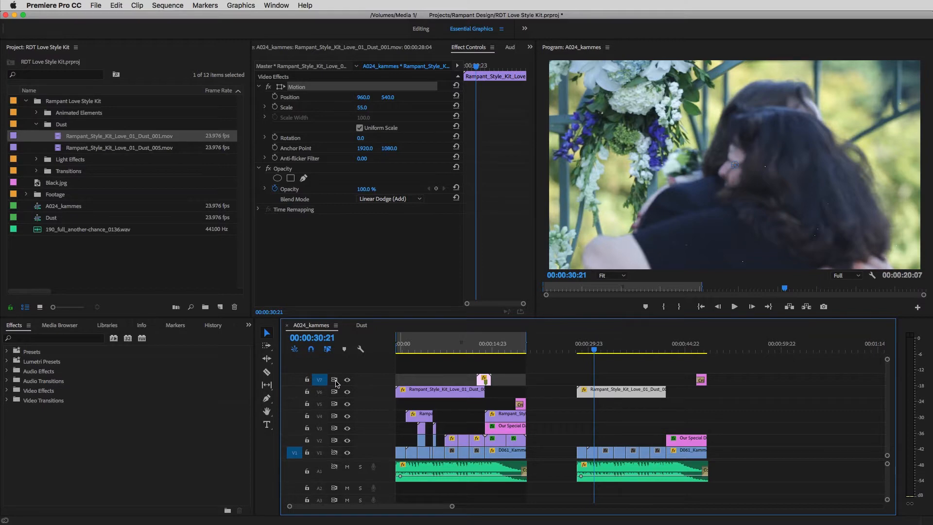
Step: Try a pasted duplicate of the dust clip on V7 with the track's output turned off, and delete the duplicate
key(super+v)
click(607, 346)
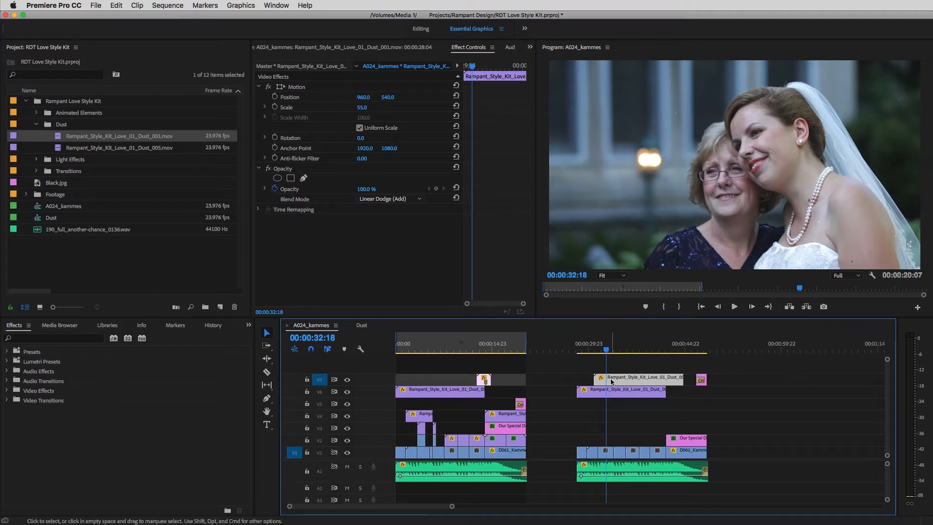
click(347, 381)
drag(606, 350, 602, 353)
key(Delete)
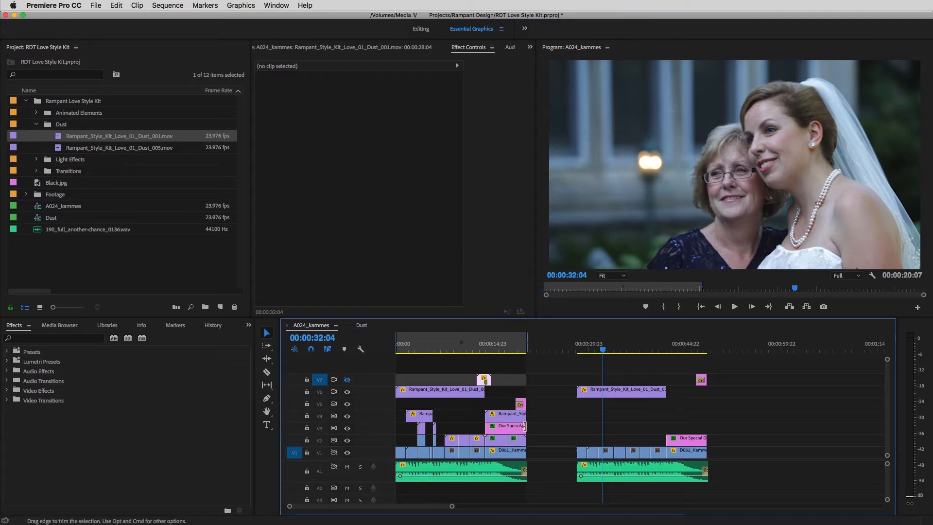
Step: Place Rampant_Style_Kit_Love_01_Transitions_001.mov on V3, starting at the cut from D025_kammes.mov to D006_kammes.mov
drag(453, 506, 401, 505)
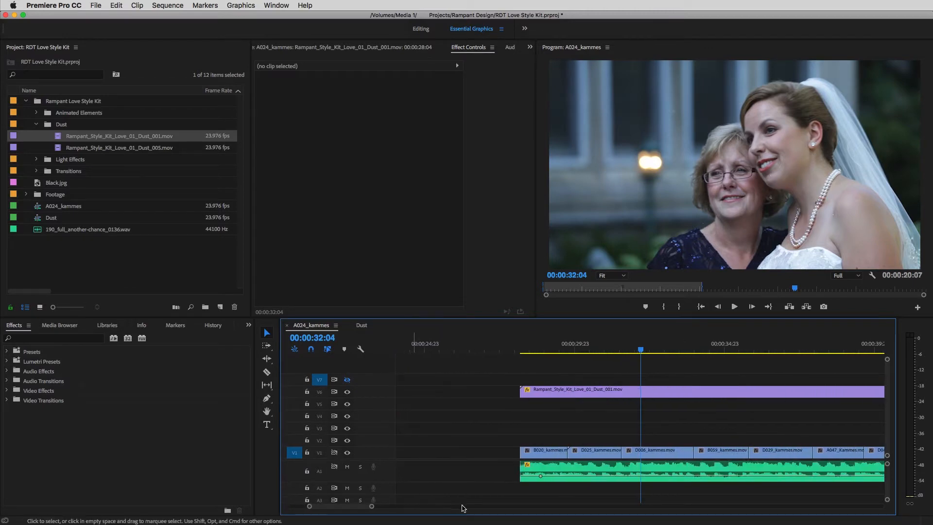
drag(637, 352, 605, 371)
click(37, 124)
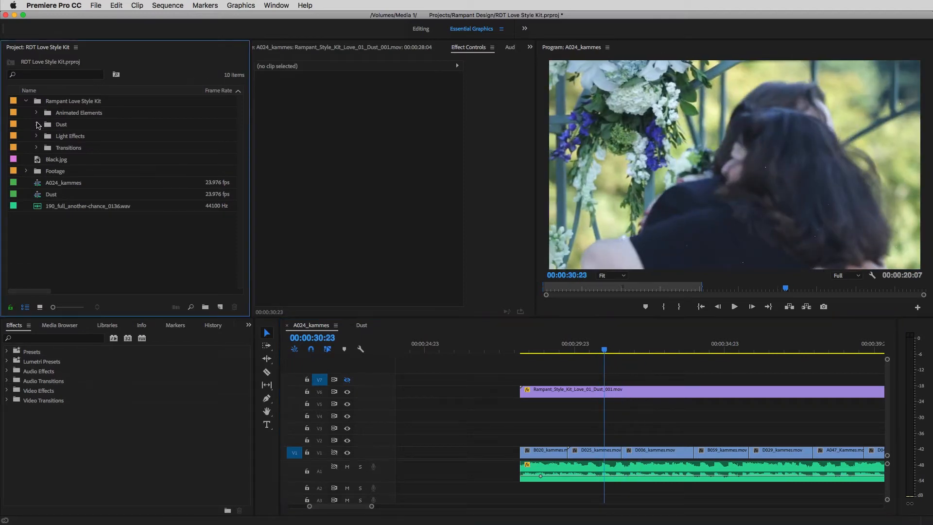
click(36, 148)
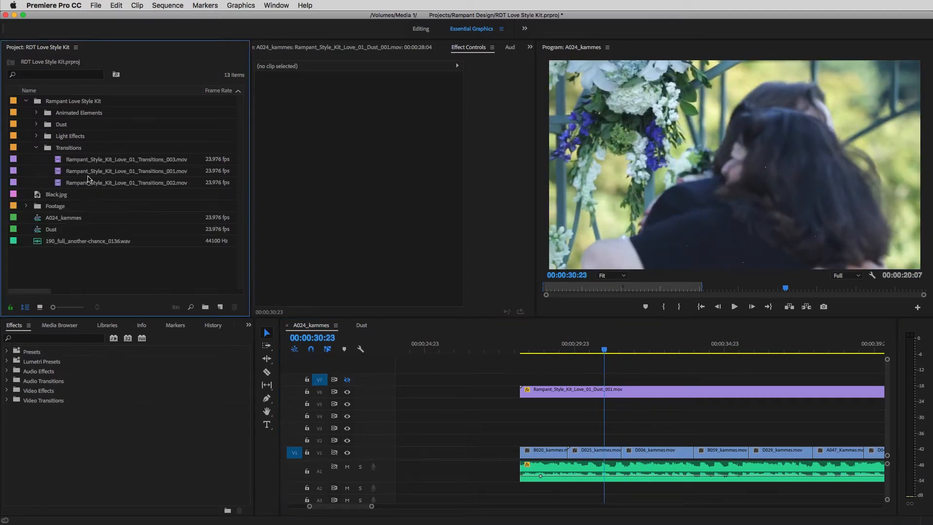
double_click(115, 171)
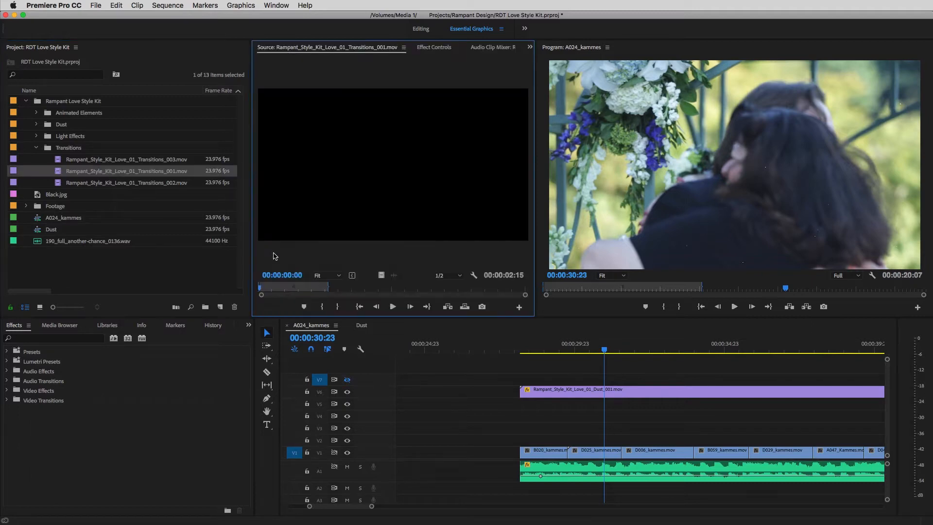
drag(274, 291, 241, 296)
drag(509, 346, 623, 427)
drag(615, 351, 641, 362)
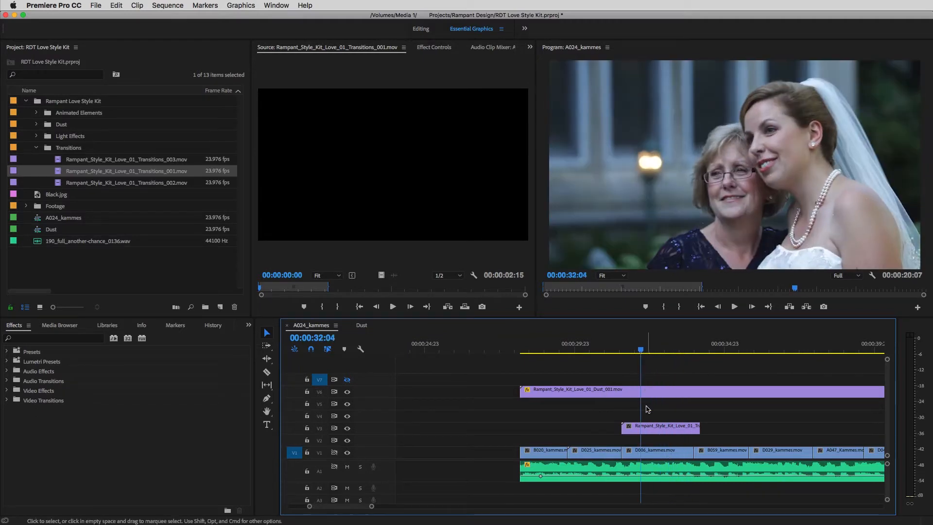
Step: Set the transition clip's speed to 250%
click(651, 428)
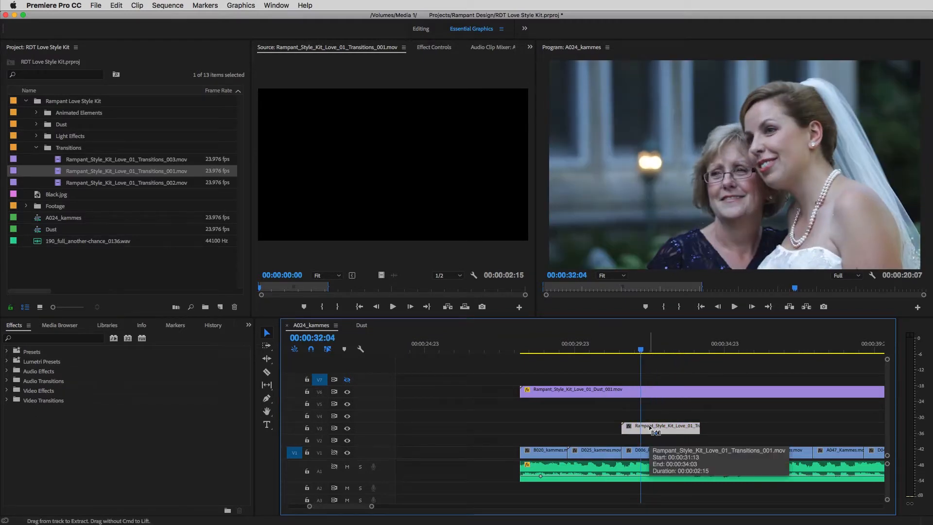
key(super+r)
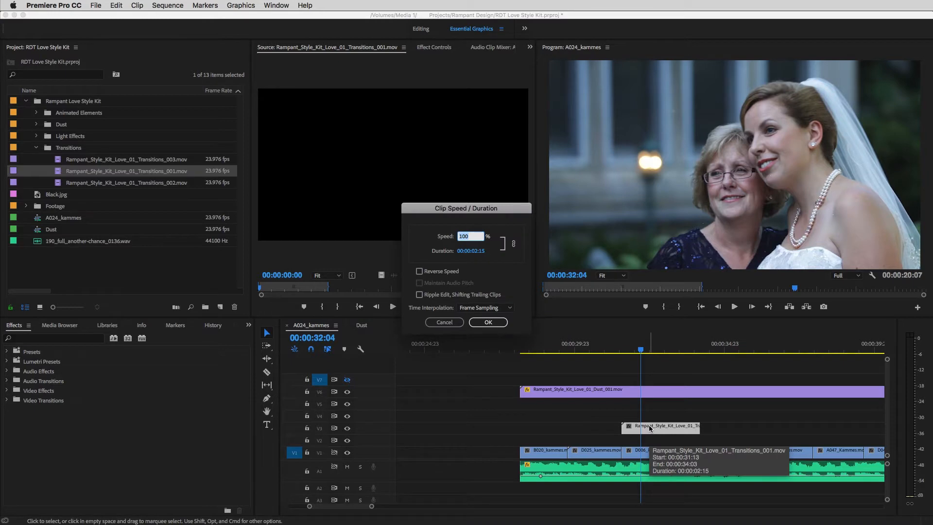
text(2)
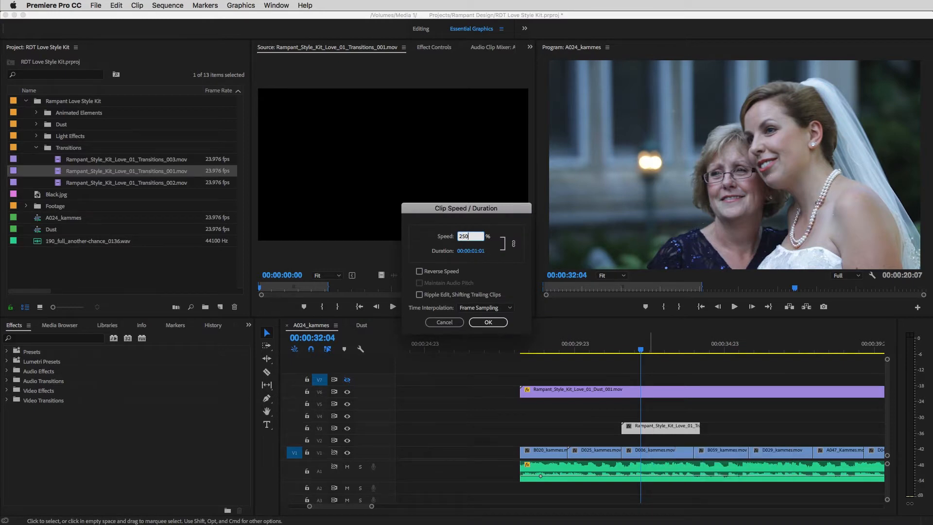
text(50)
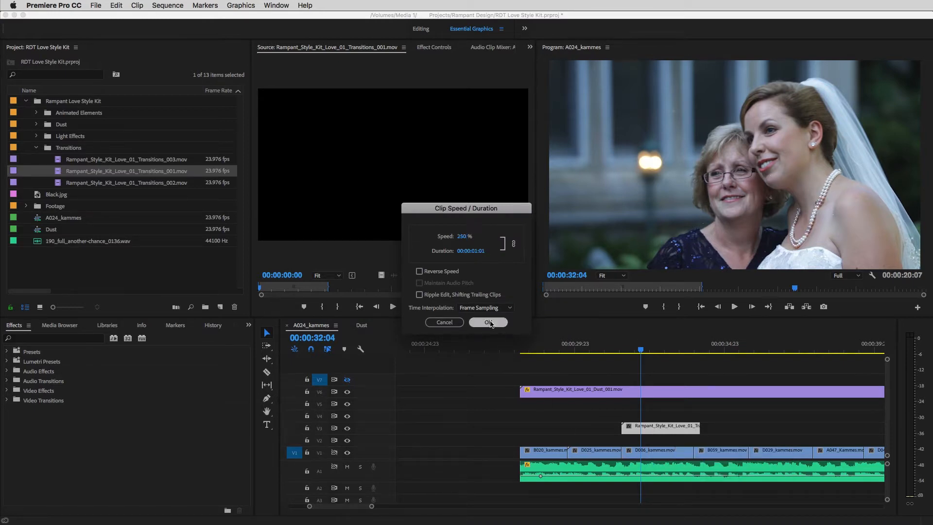
click(488, 323)
Step: Extend D025_kammes.mov on V2 under the whole transition, split it at the cut, and return its first part to V1
drag(591, 451, 649, 441)
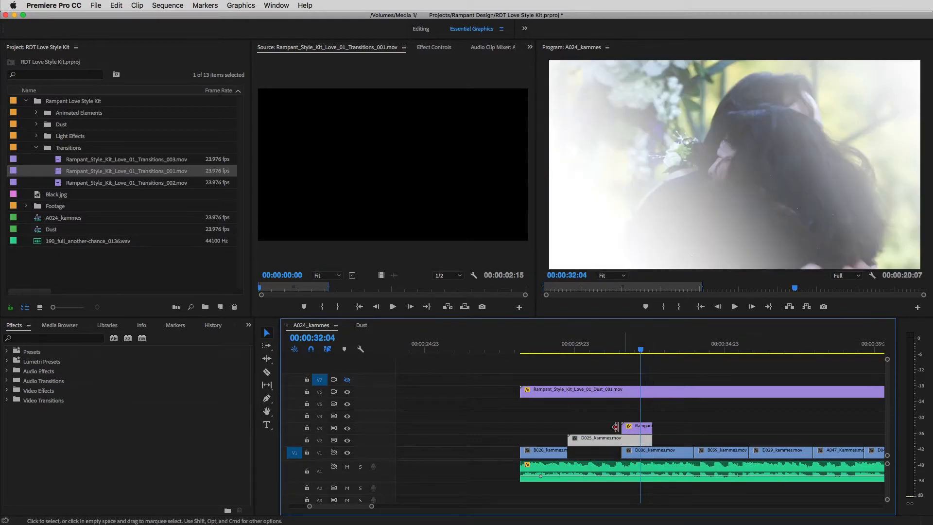
click(269, 372)
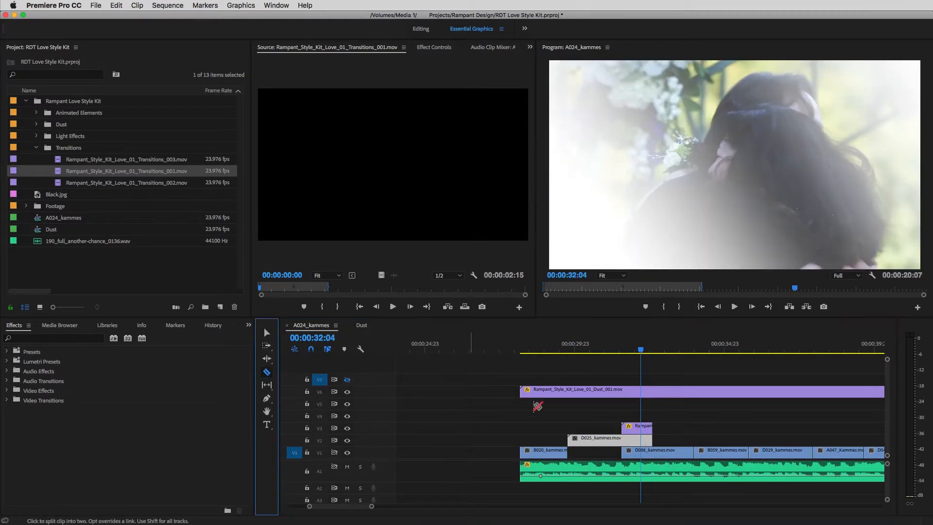
click(623, 441)
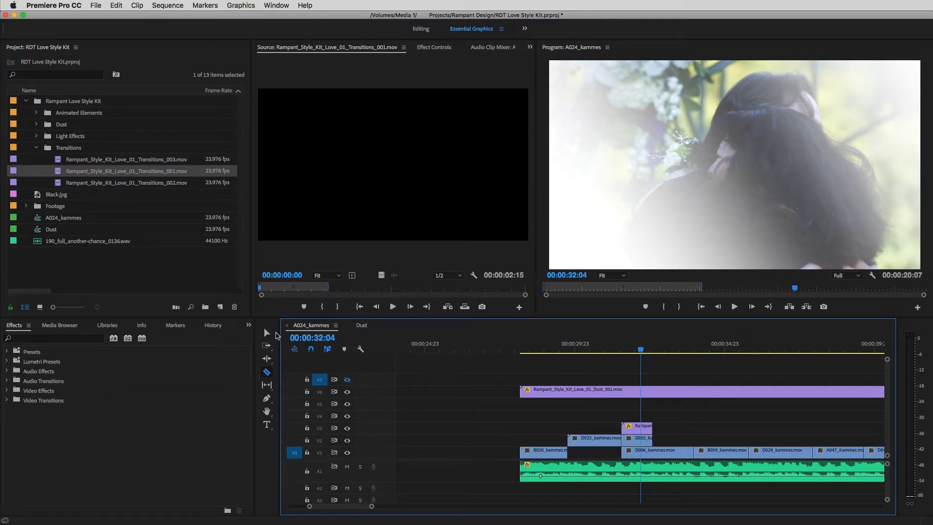
click(267, 332)
drag(589, 444, 590, 456)
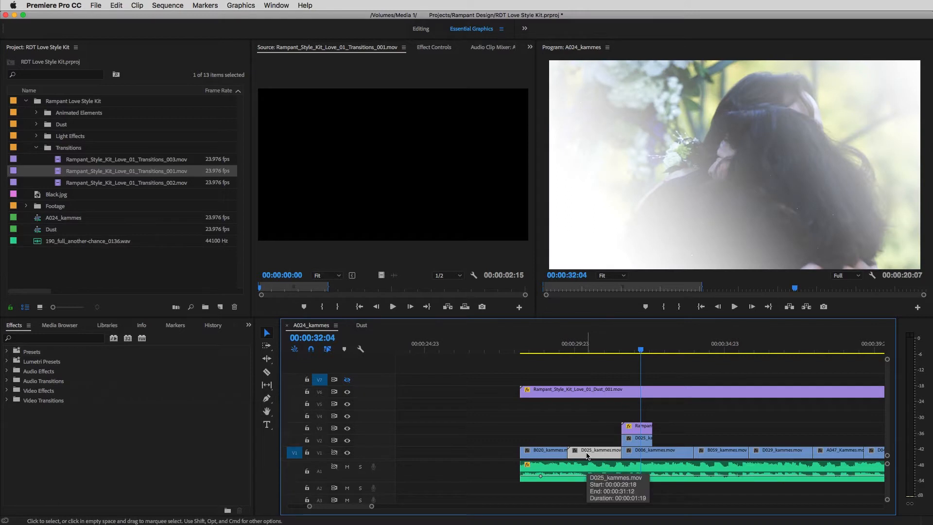
Step: Scale the transition clip on V3 down to 48
click(642, 431)
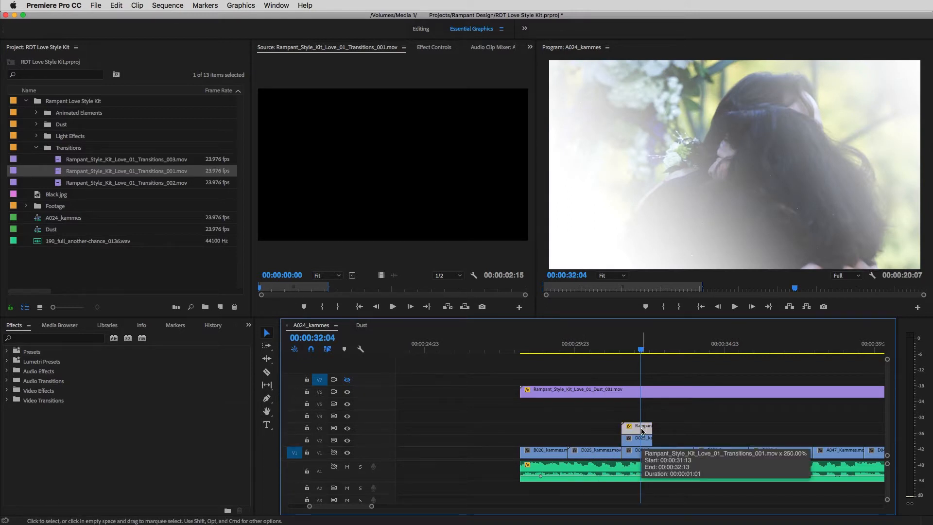
double_click(642, 431)
click(434, 47)
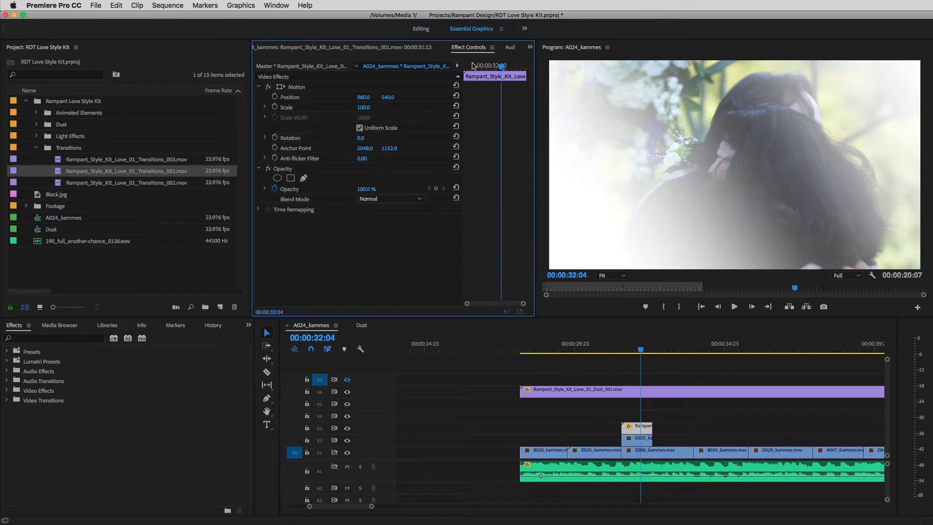
mouse_move(368, 110)
mouse_down()
mouse_move(379, 110)
mouse_move(350, 109)
mouse_move(368, 110)
mouse_up()
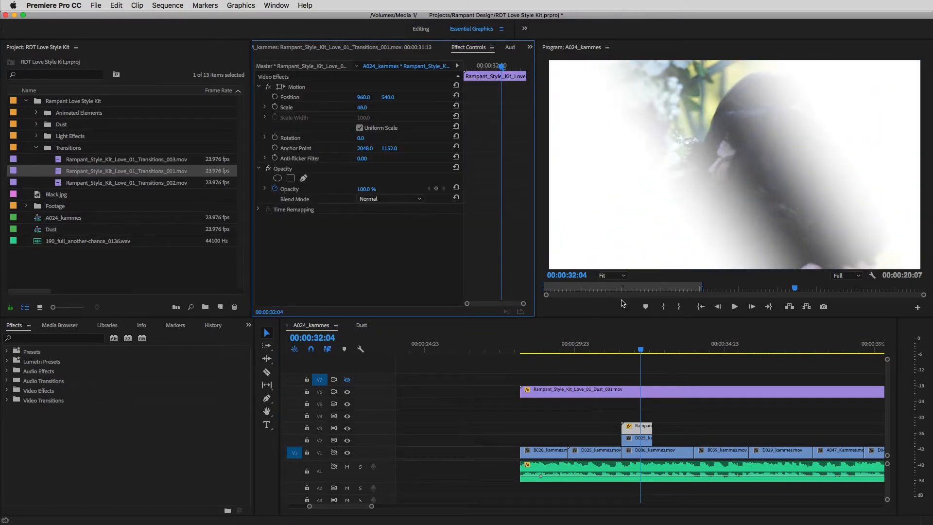
Step: Apply the Track Matte Key effect to the D025_kammes.mov piece on V2 beneath the transition clip
mouse_move(641, 350)
mouse_down()
mouse_move(628, 350)
mouse_move(654, 351)
mouse_move(627, 352)
mouse_up()
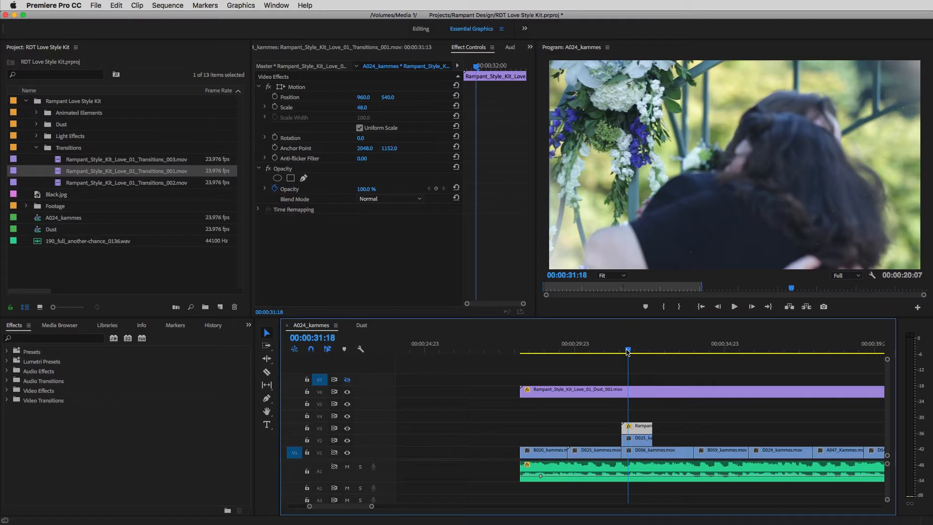
click(82, 339)
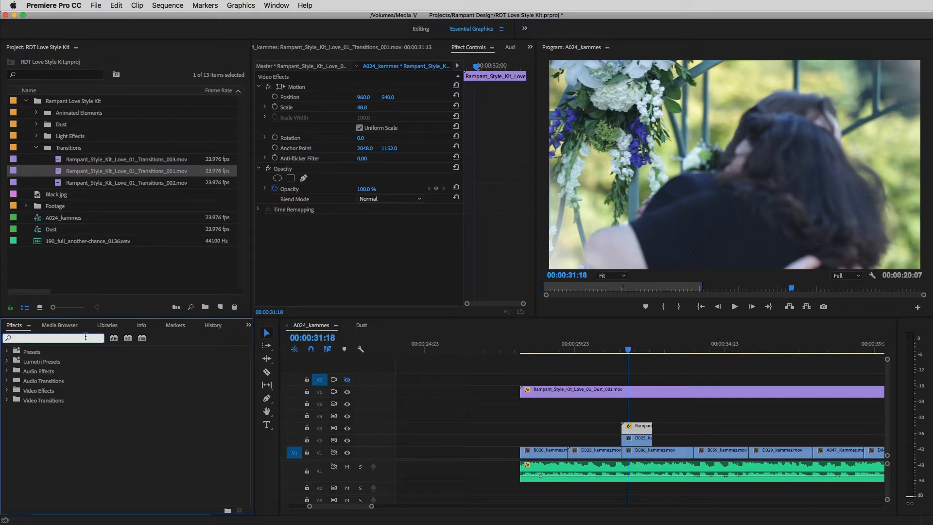
text(Track Ma)
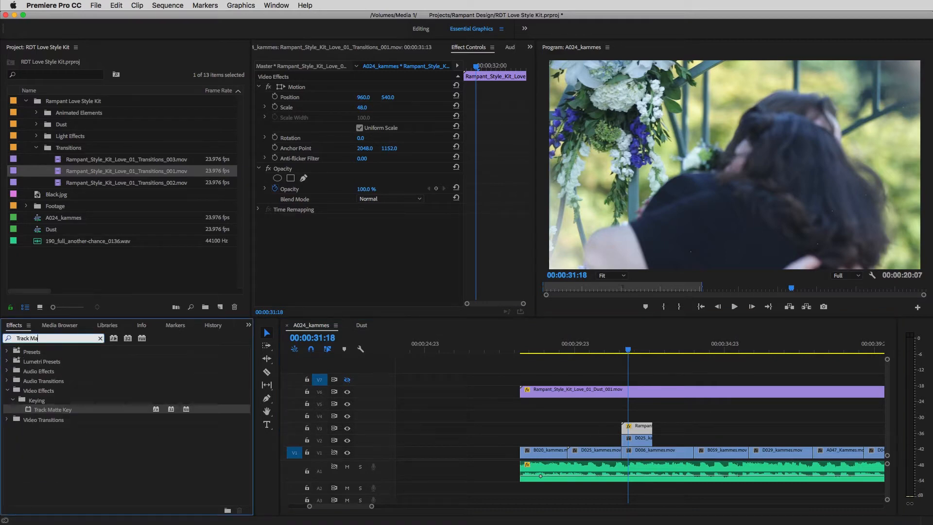
drag(55, 413, 630, 438)
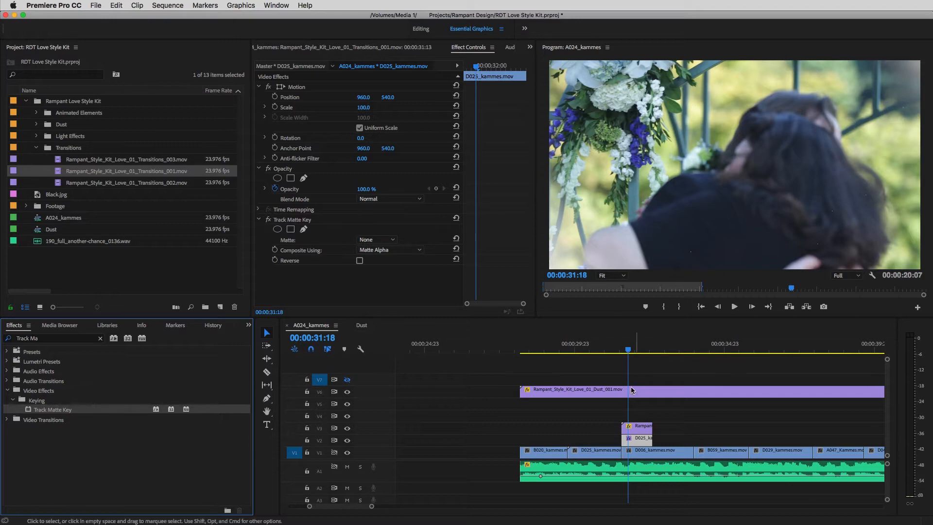
Step: Set the Track Matte Key's matte to Video 3 and reverse it
drag(629, 351, 639, 354)
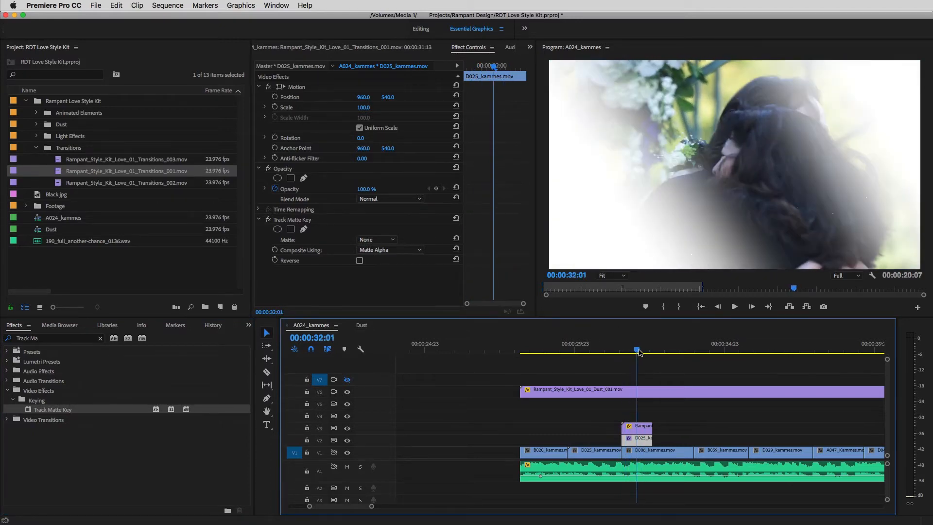
click(377, 239)
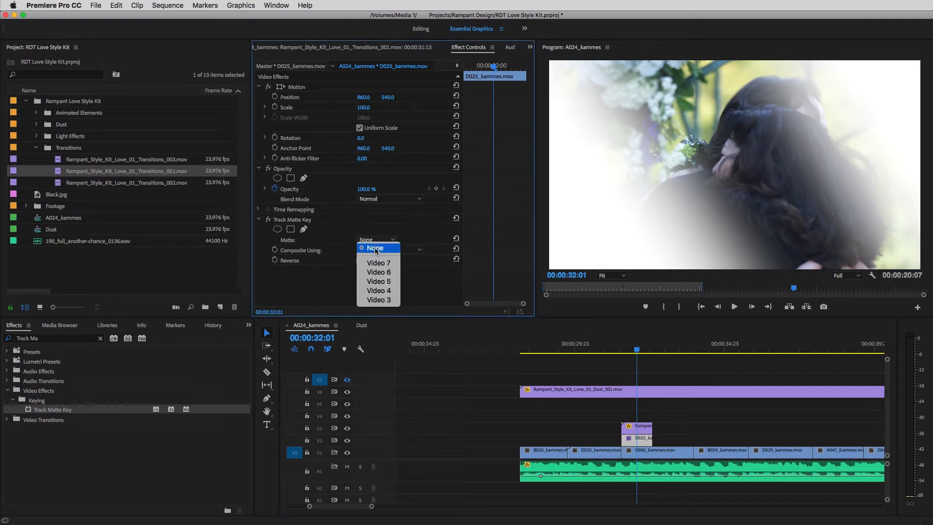
click(376, 300)
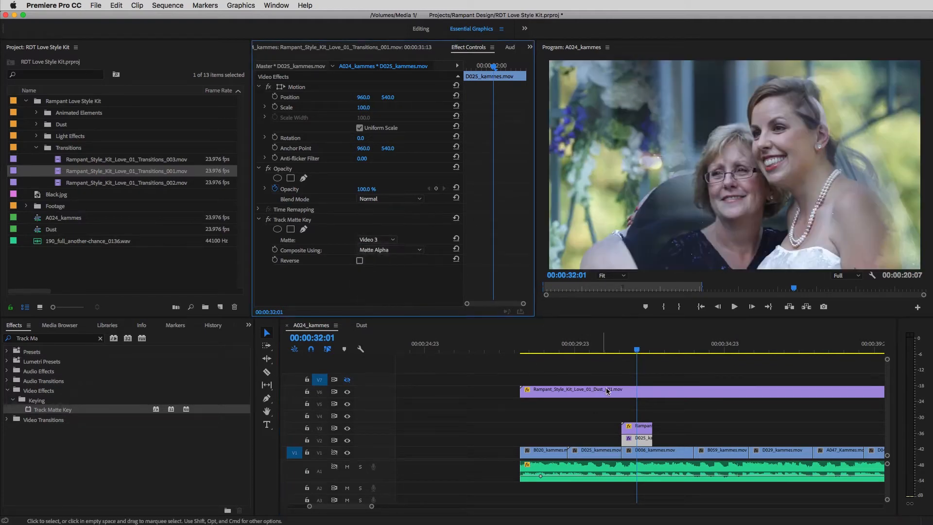
mouse_move(638, 351)
mouse_down()
mouse_move(616, 352)
mouse_move(659, 352)
mouse_move(632, 352)
mouse_up()
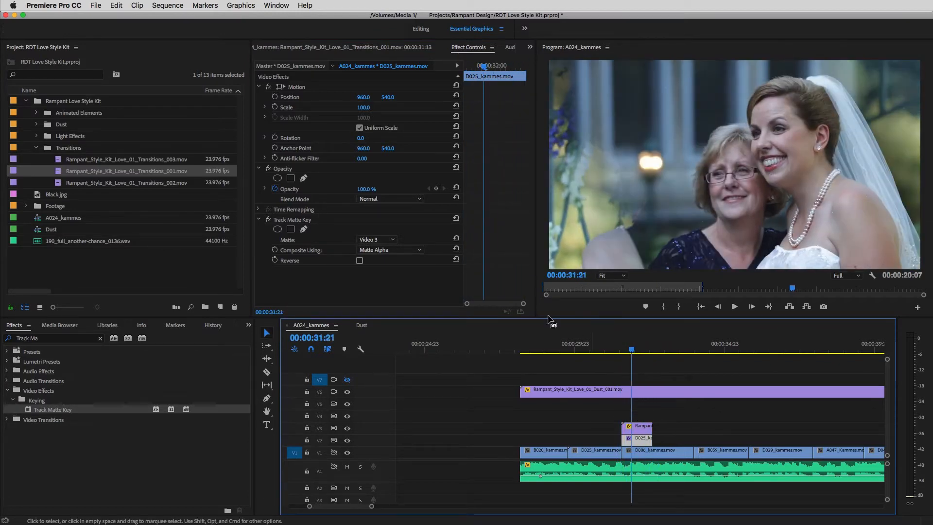
click(360, 261)
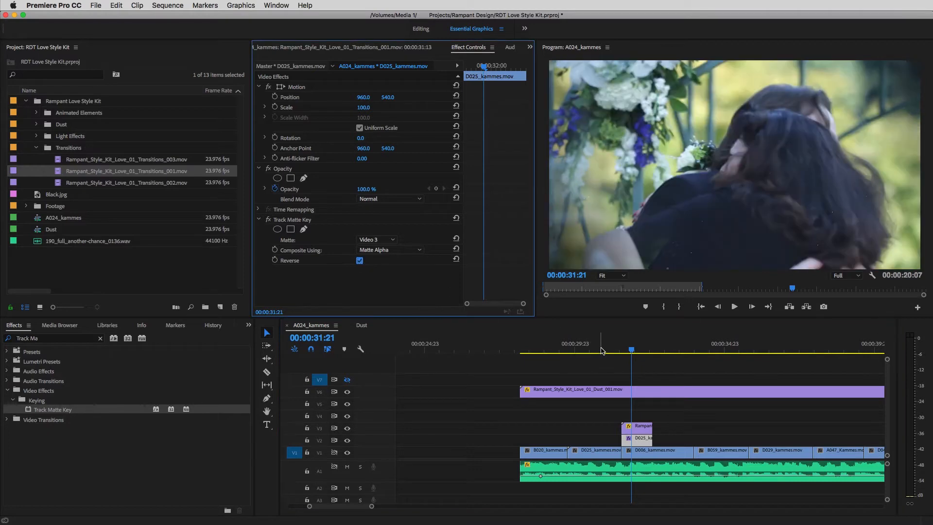
Step: Split D006_kammes.mov at 00:00:33:15, move its second part up to V2 and extend it over the following clip
click(614, 352)
drag(615, 352, 685, 352)
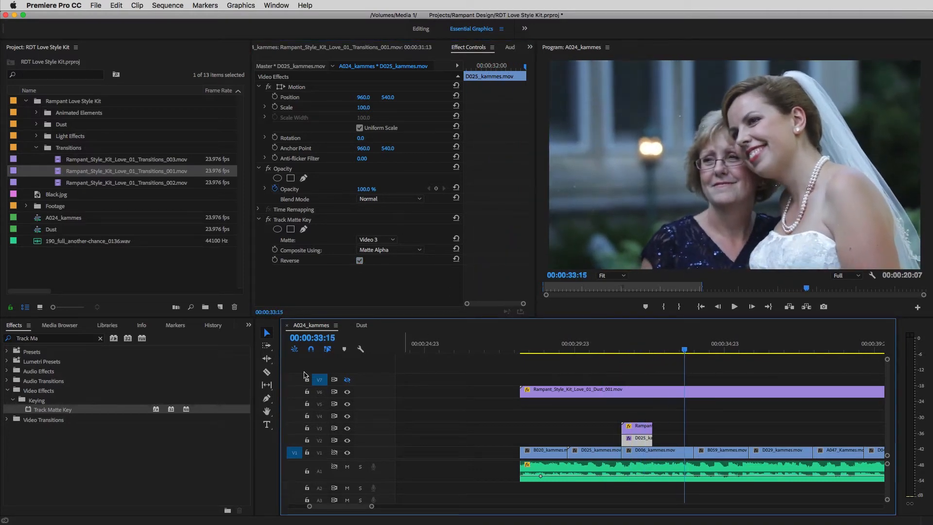
click(267, 372)
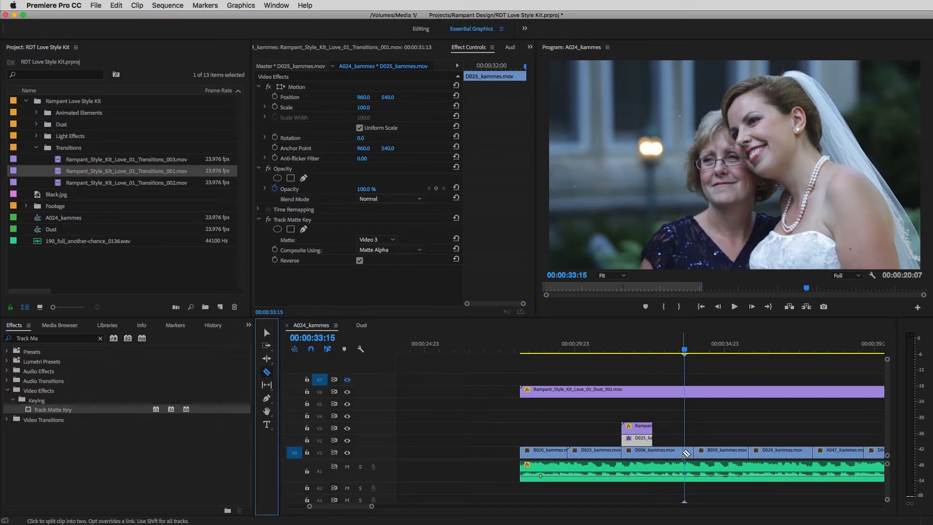
key(v)
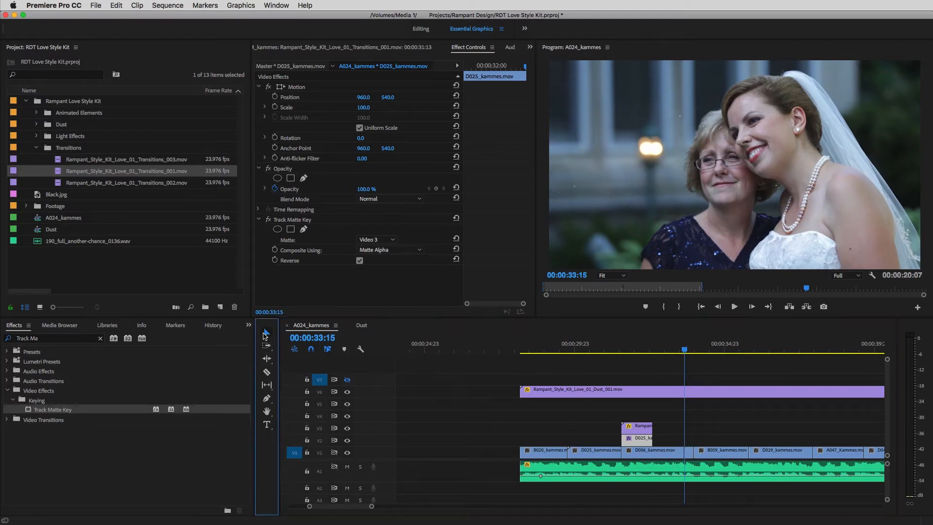
drag(689, 452, 726, 440)
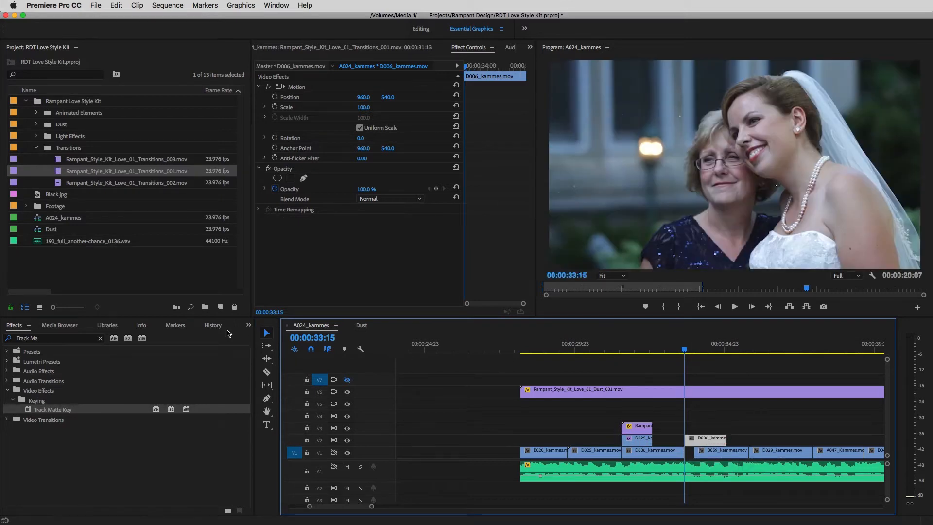
Step: Place Rampant_Style_Kit_Love_01_Transitions_003.mov on V3, starting at the cut after D006_kammes.mov
double_click(107, 160)
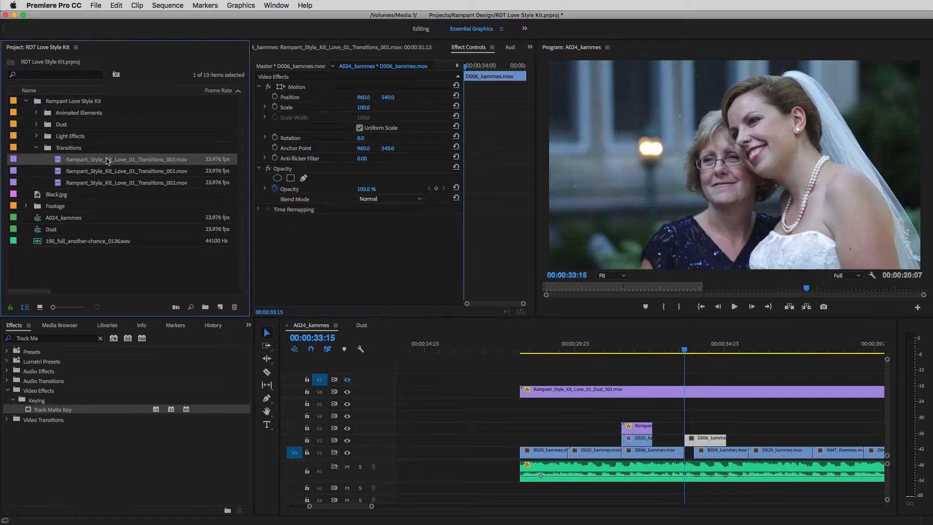
click(276, 290)
drag(275, 290, 279, 279)
drag(525, 275, 691, 421)
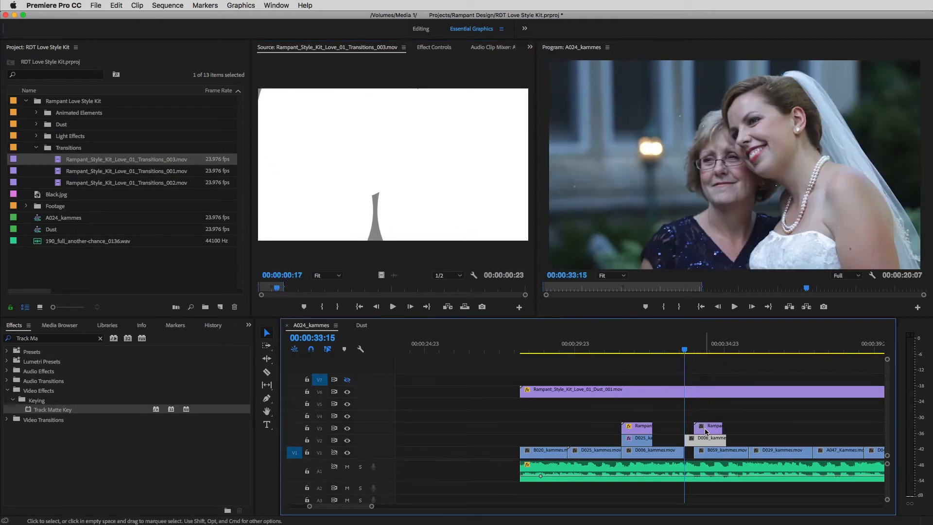
Step: Set the second transition clip's speed to 140%
click(705, 429)
key(super+r)
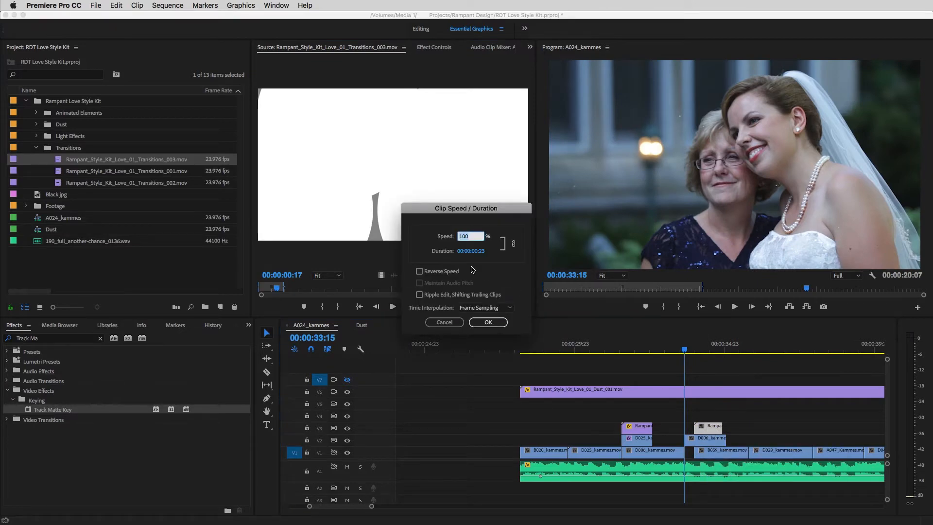
text(140)
click(493, 320)
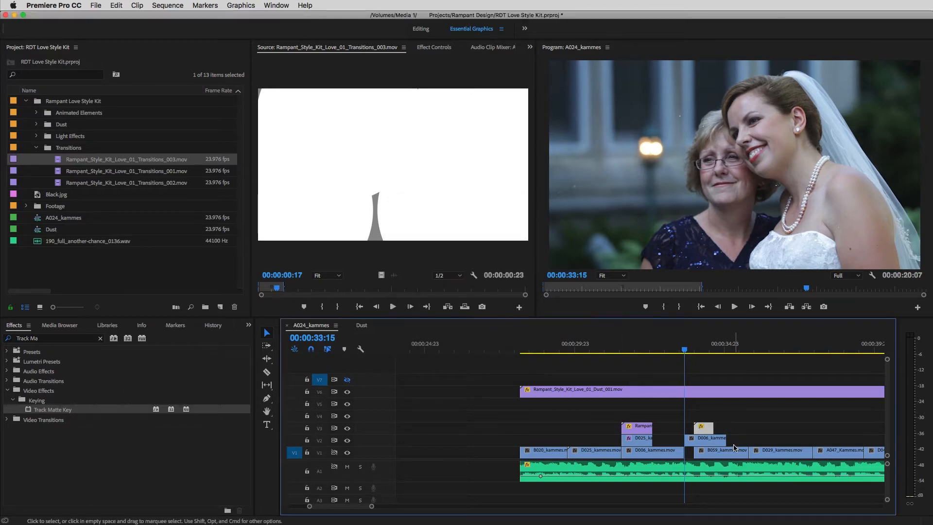
Step: Split D006_kammes.mov on V2 at the transition's start, return the first part to V1 and trim the rest to the transition's end
click(267, 372)
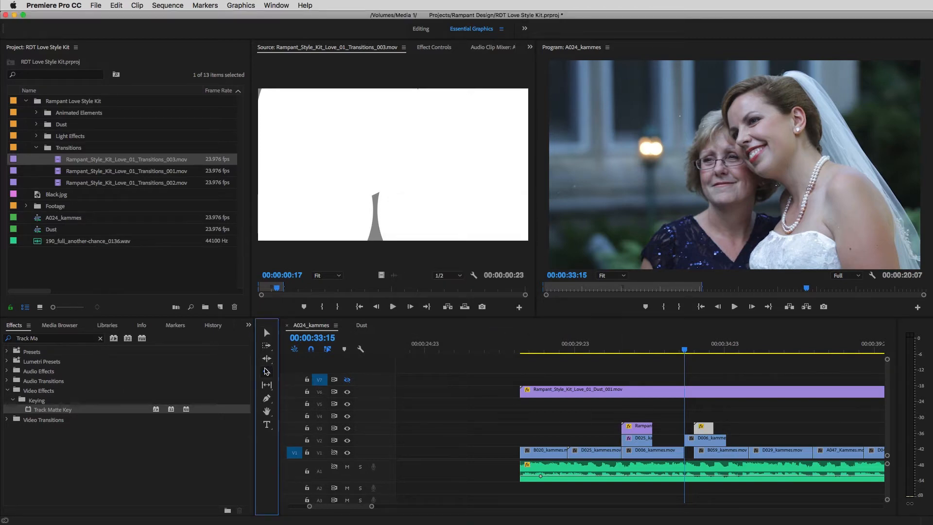
click(694, 440)
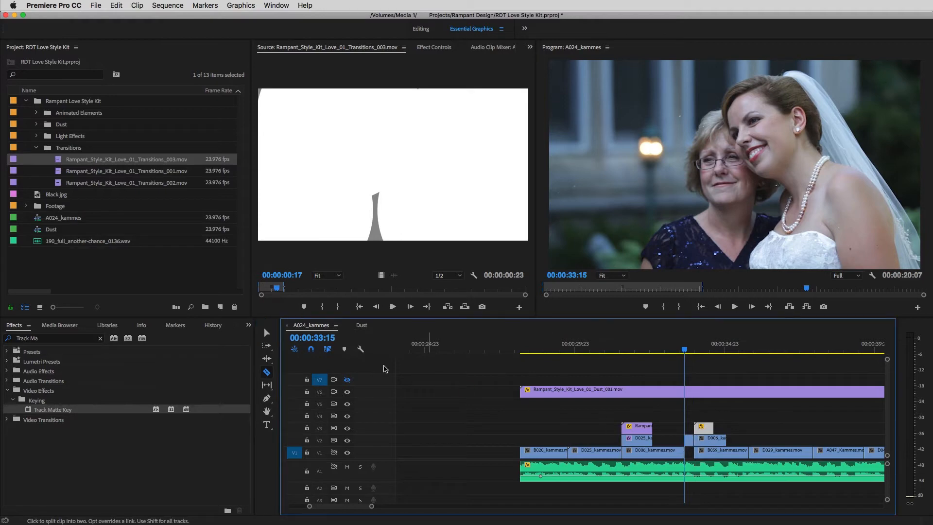
click(267, 333)
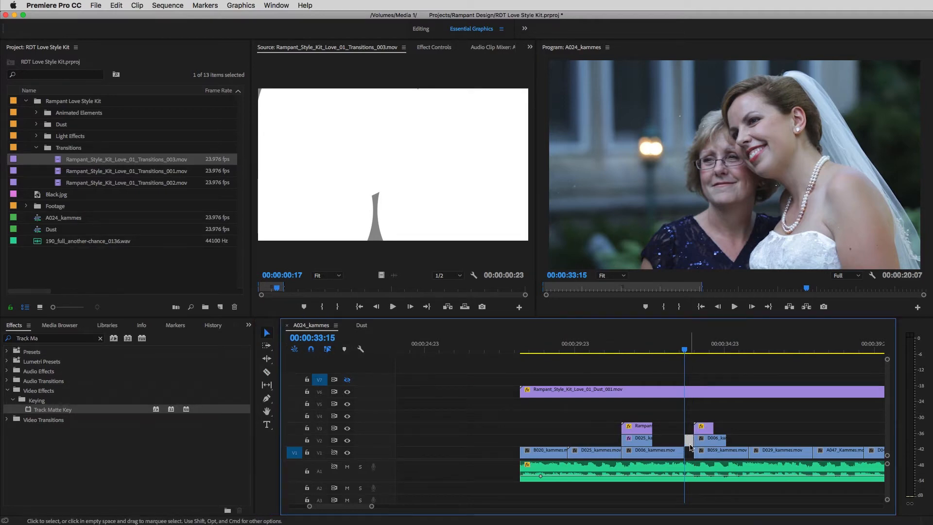
drag(689, 440, 713, 440)
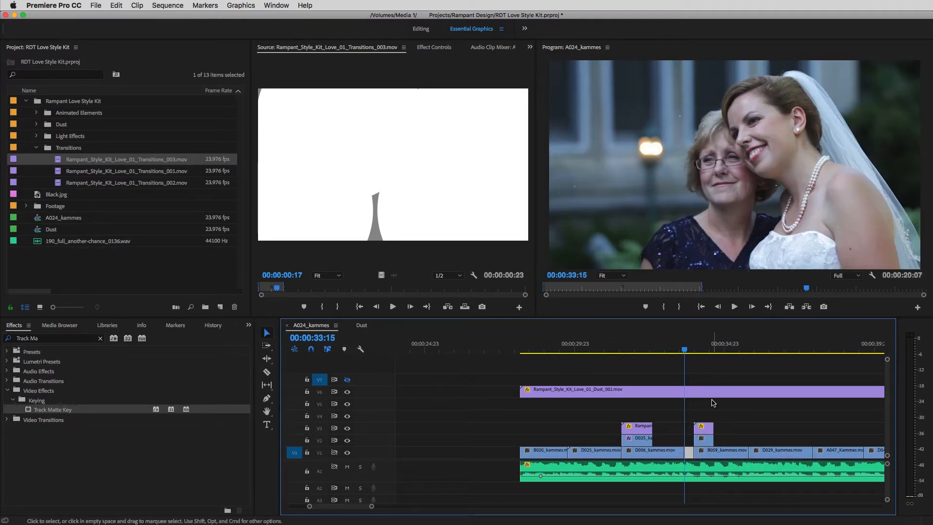
Step: Delete the short split-off piece of D006_kammes.mov on V1 and extend the main clip up to the next cut
click(698, 346)
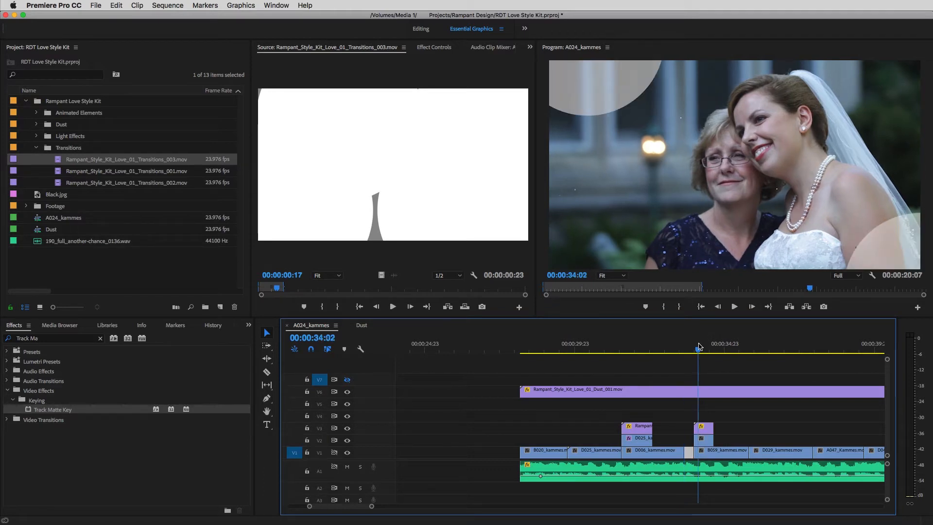
click(100, 339)
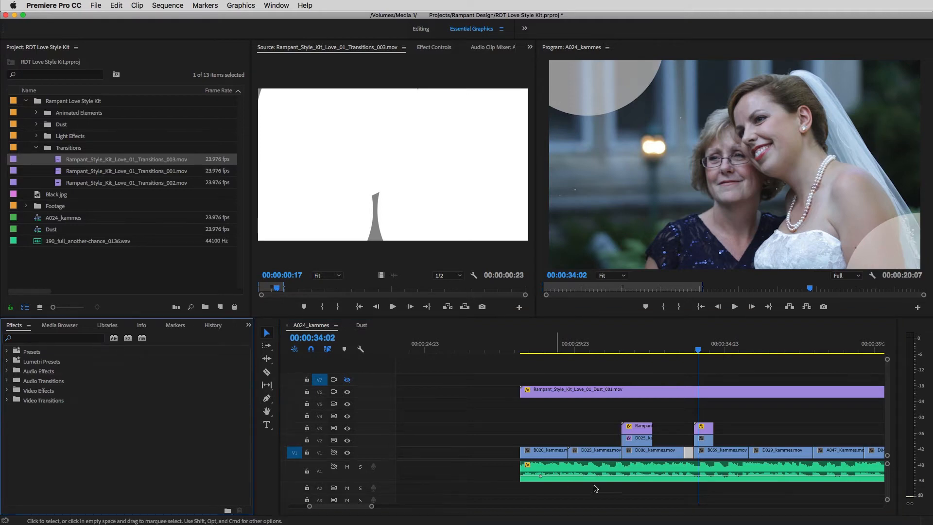
click(689, 454)
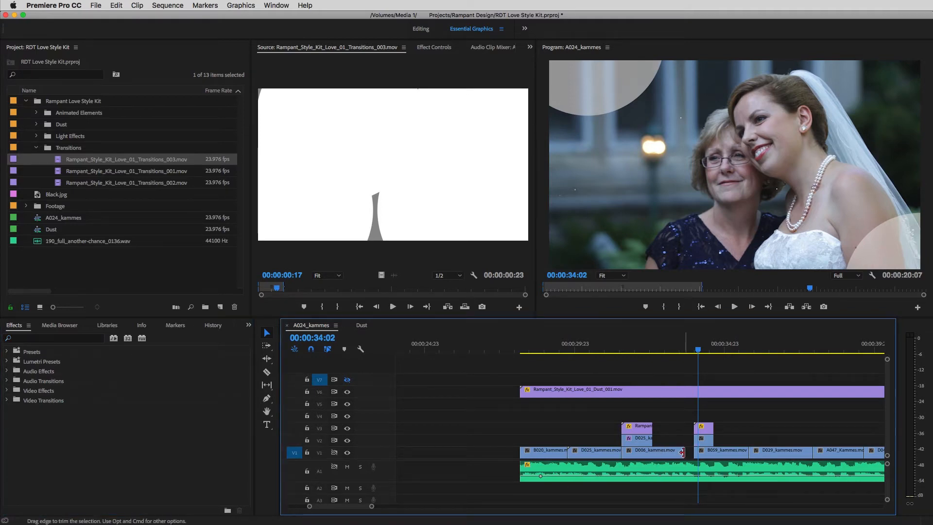
drag(685, 453, 694, 452)
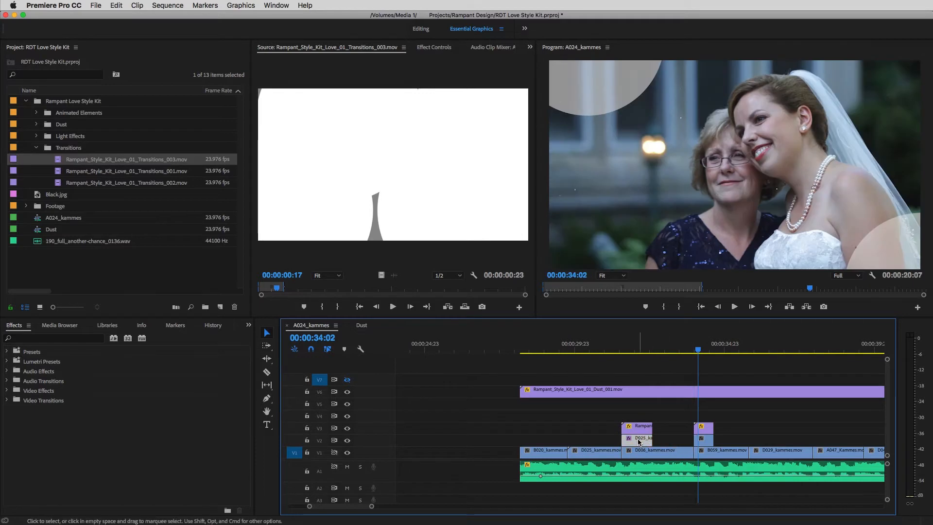
Step: Paste only the Track Matte Key effect from the D025_kammes.mov piece onto the D006_kammes.mov piece on V2, and check the transition
click(633, 346)
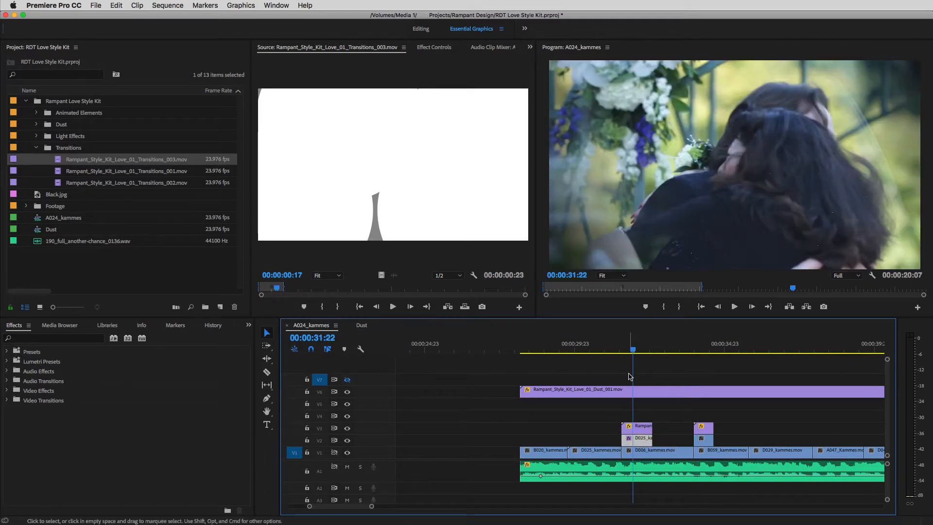
click(705, 442)
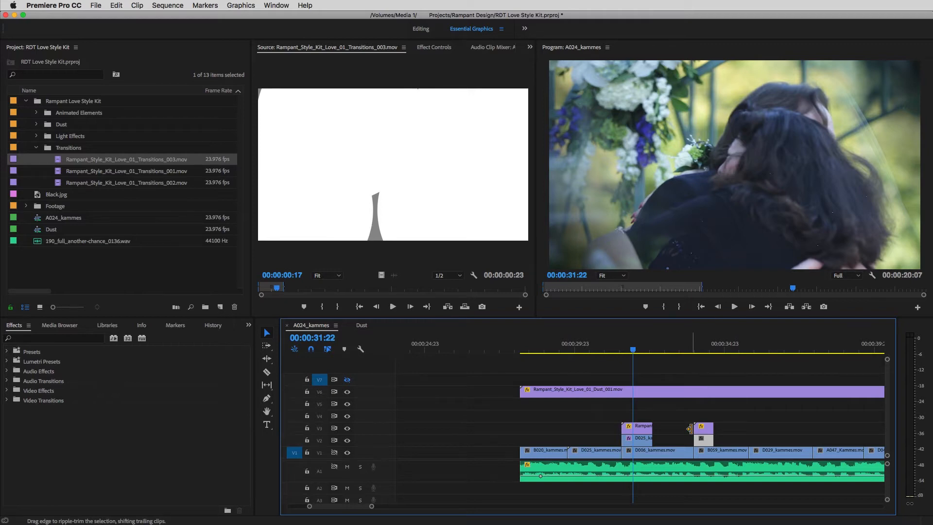
key(super+alt+v)
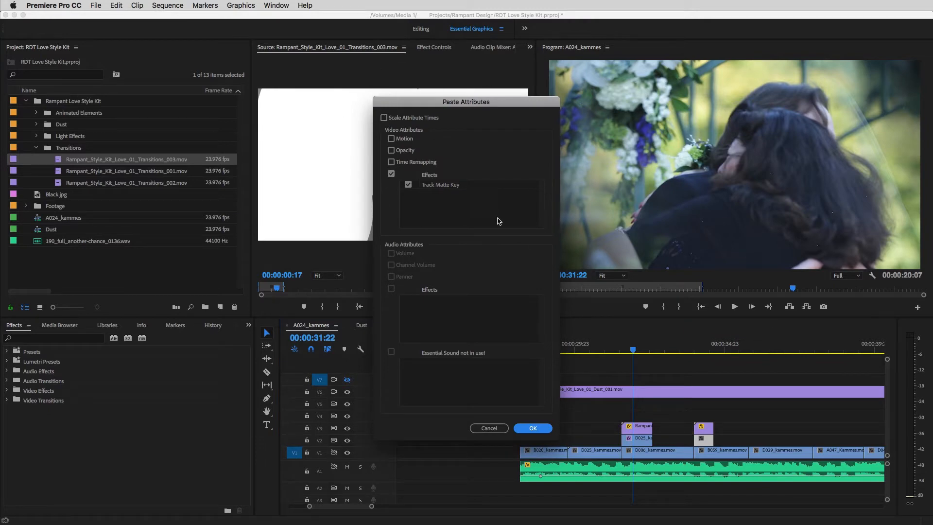
click(532, 429)
mouse_move(681, 350)
mouse_down()
mouse_move(732, 356)
mouse_move(694, 360)
mouse_up()
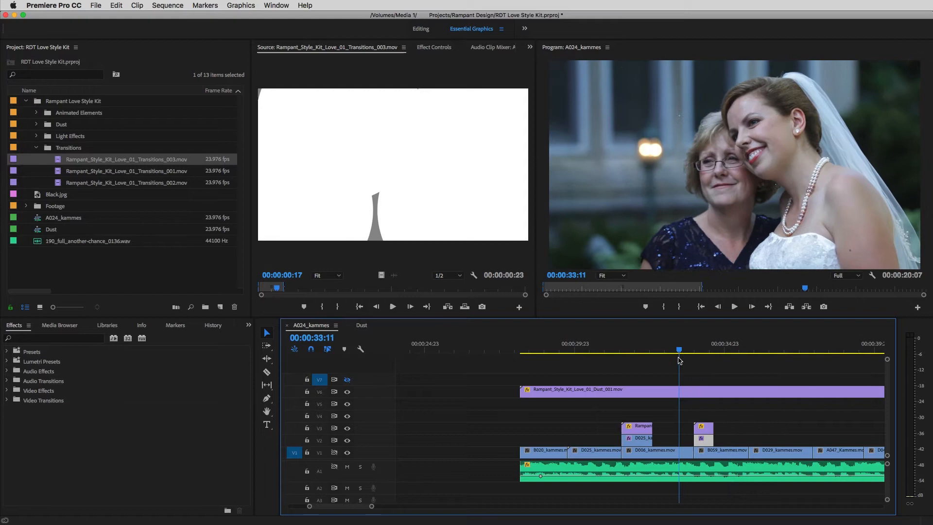
drag(680, 361, 567, 369)
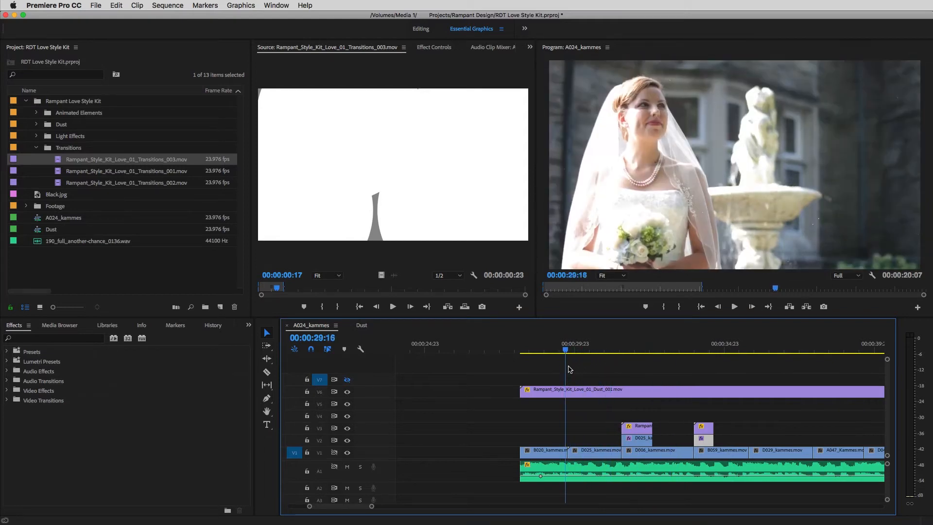
Step: Preview clips from the Light Effects bin and place Rampant_Style_Kit_Love_01_Light_Effects_004.mov on V2 above D029_kammes.mov
click(34, 149)
click(37, 137)
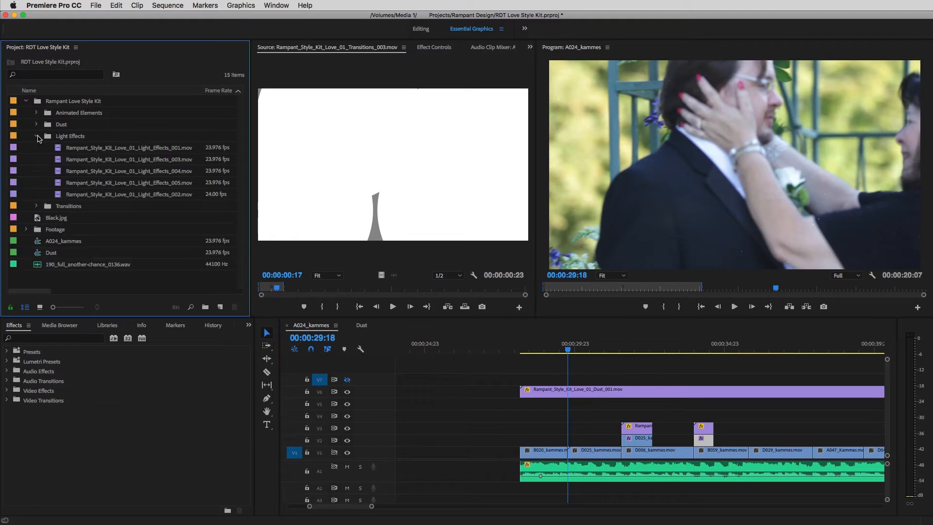
double_click(89, 149)
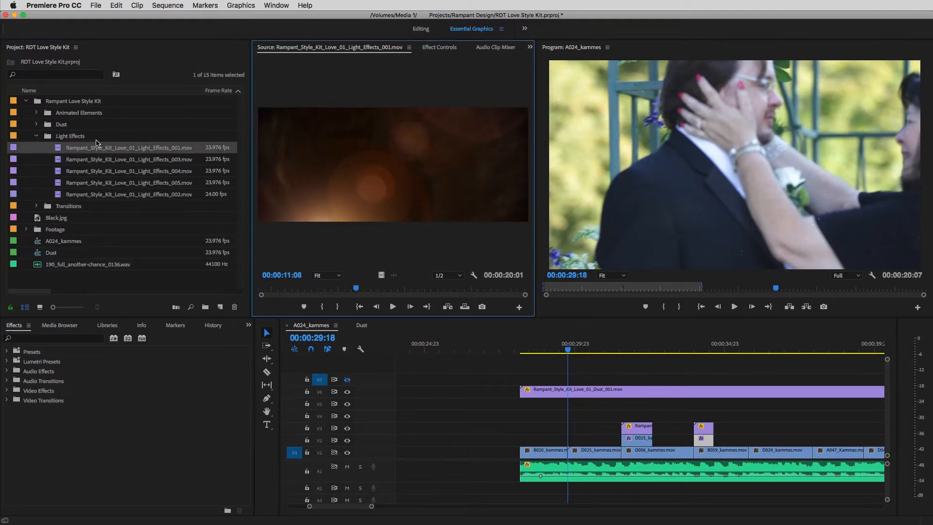
double_click(58, 173)
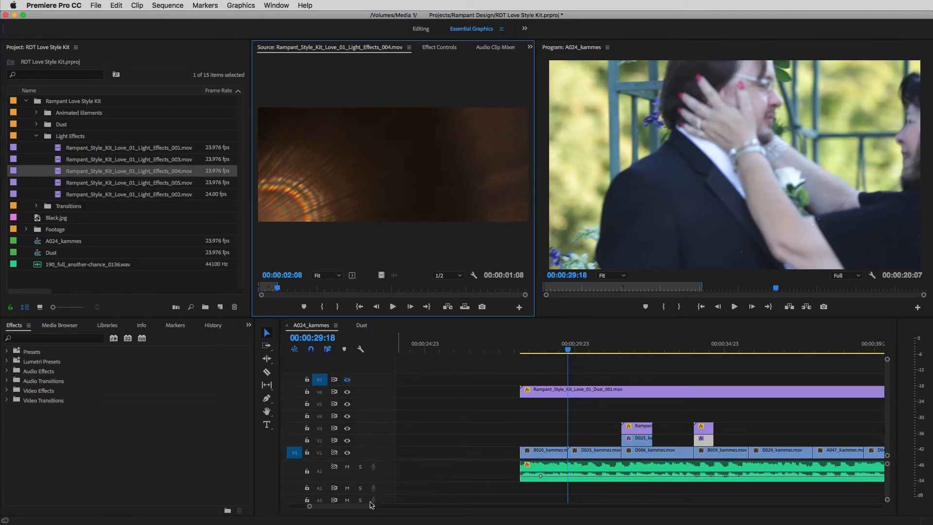
drag(359, 507, 365, 507)
drag(523, 351, 580, 351)
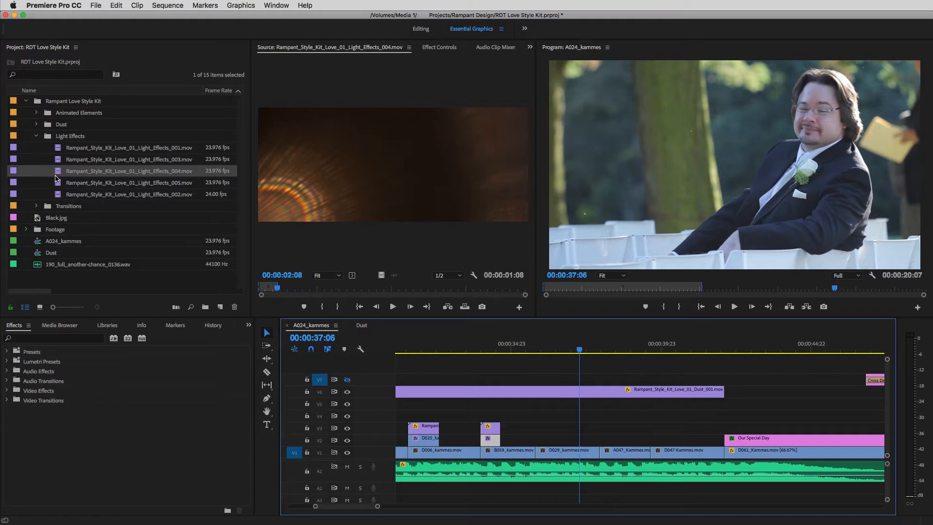
drag(59, 173, 592, 442)
Step: Set Rampant_Style_Kit_Love_01_Light_Effects_004.mov on V2 to scale 64, horizontal position 1302 and Linear Dodge (Add) blending, and scrub through it
double_click(574, 443)
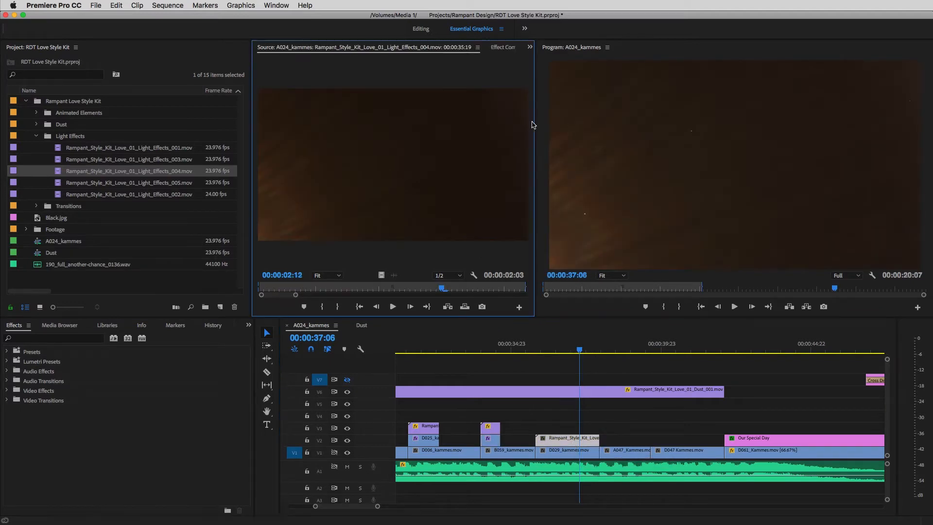
click(501, 47)
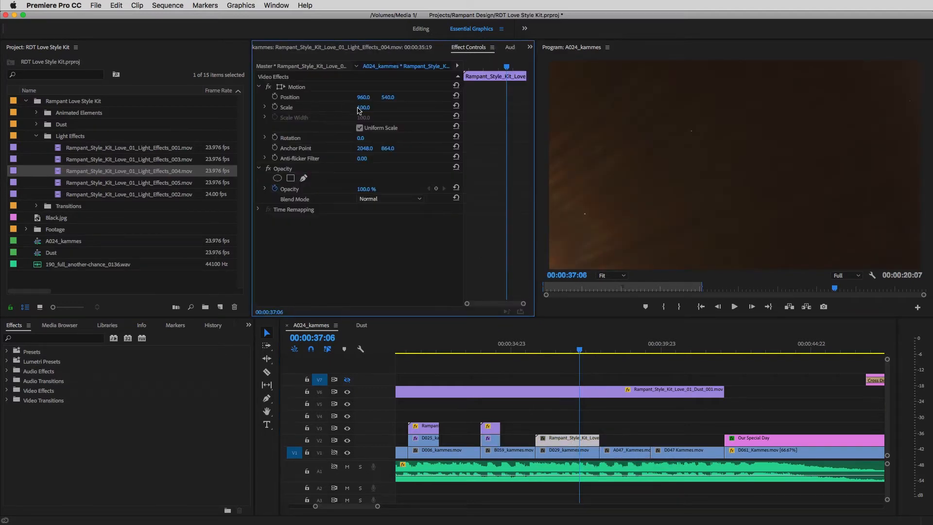
drag(363, 108, 530, 98)
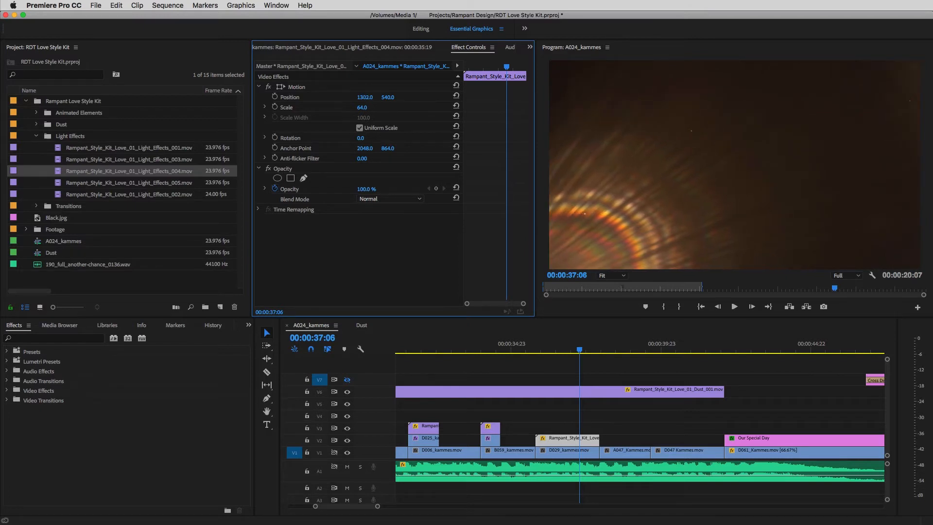
click(358, 199)
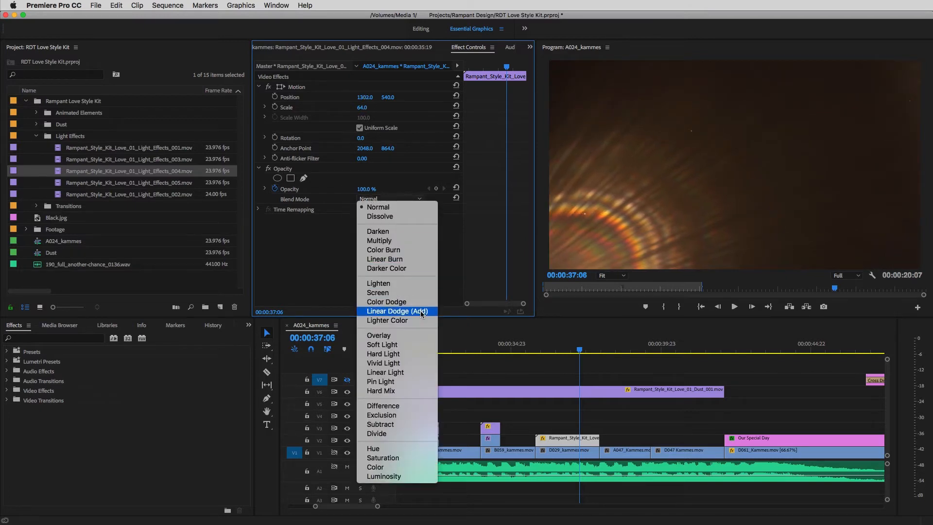
click(398, 311)
drag(579, 354, 618, 377)
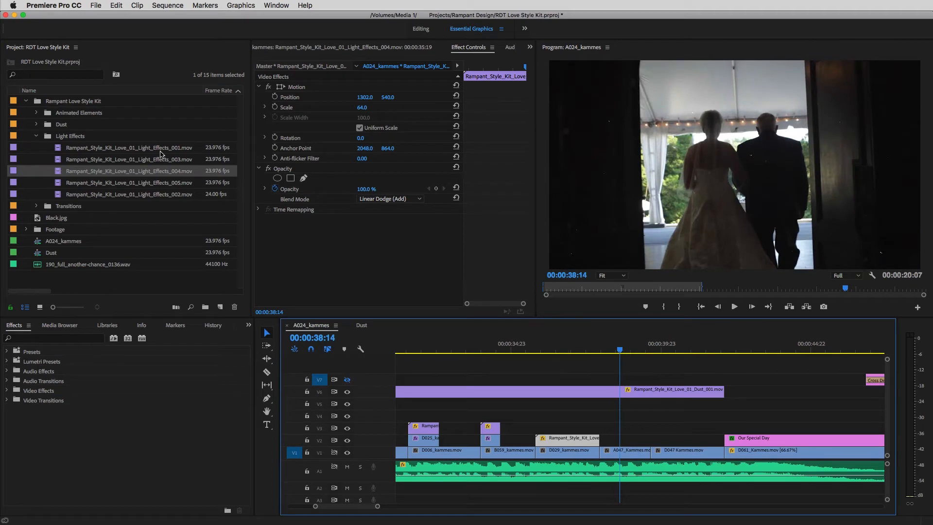
Step: Preview more clips from the Light Effects bin and place Rampant_Style_Kit_Love_01_Light_Effects_002.mov on V2, starting with A047_Kammes.mov
double_click(117, 160)
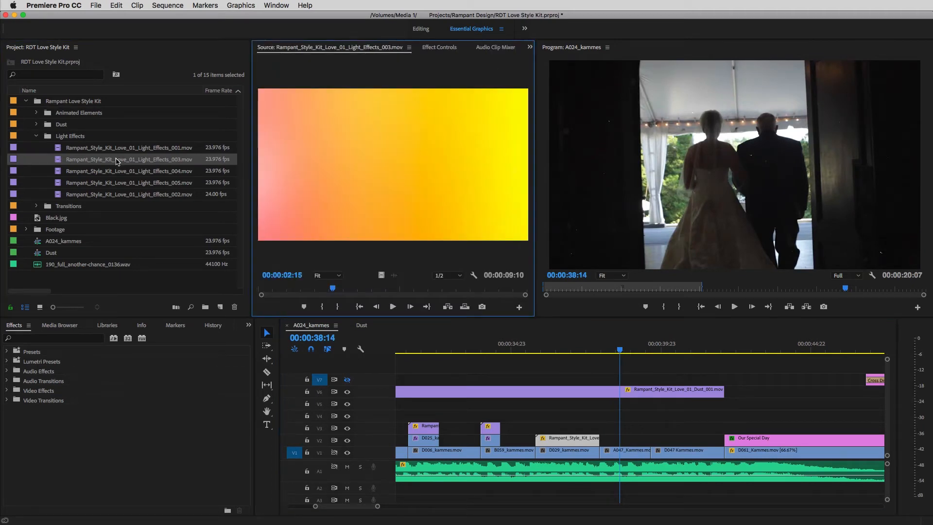
double_click(99, 183)
double_click(85, 195)
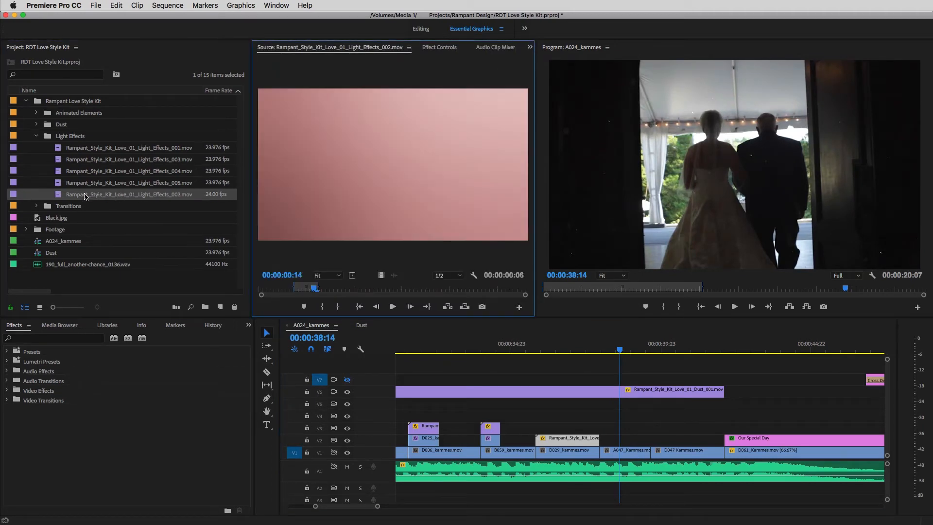
mouse_move(313, 289)
mouse_down()
mouse_move(284, 287)
mouse_move(342, 290)
mouse_move(306, 289)
mouse_up()
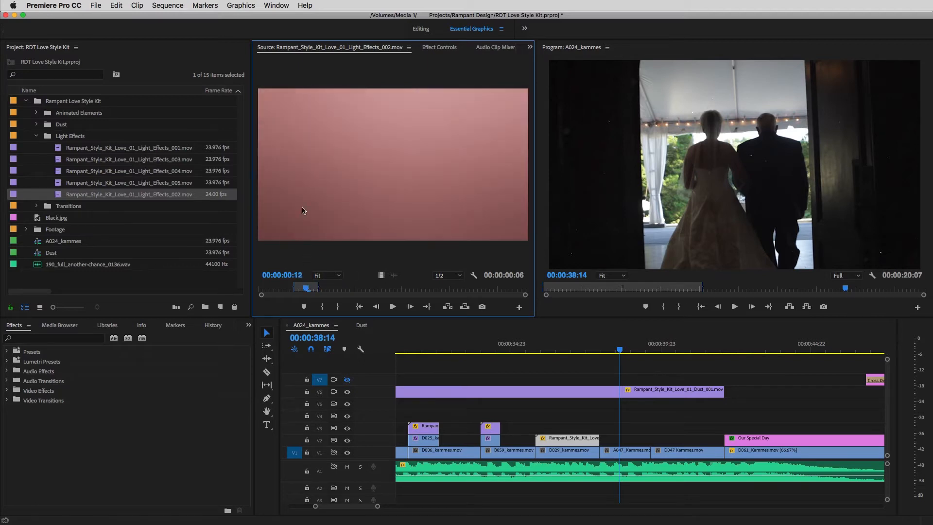
drag(535, 332, 709, 441)
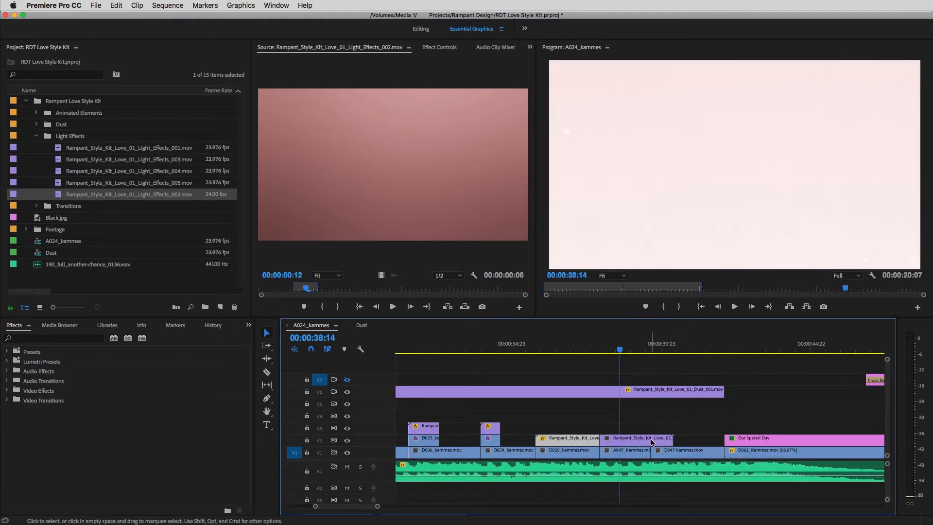
drag(639, 442, 605, 441)
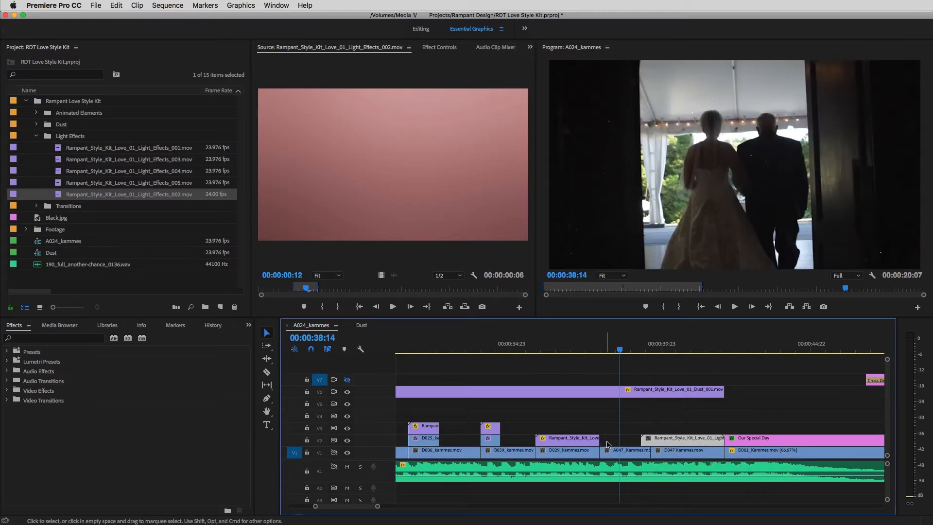
key(super+z)
key(super+z)
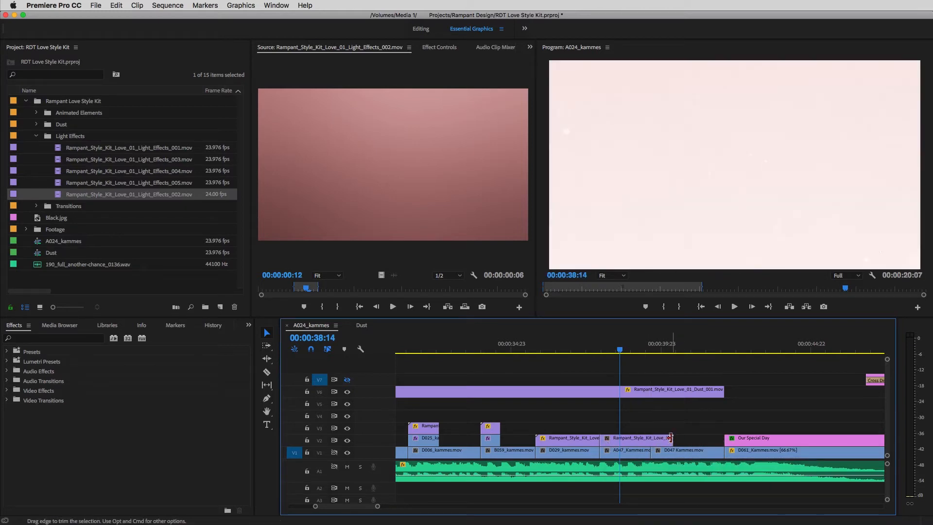
Step: Trim the Light_Effects_002 clip on V2 to the end of A047_Kammes.mov and set its scale to 47
drag(672, 441, 649, 441)
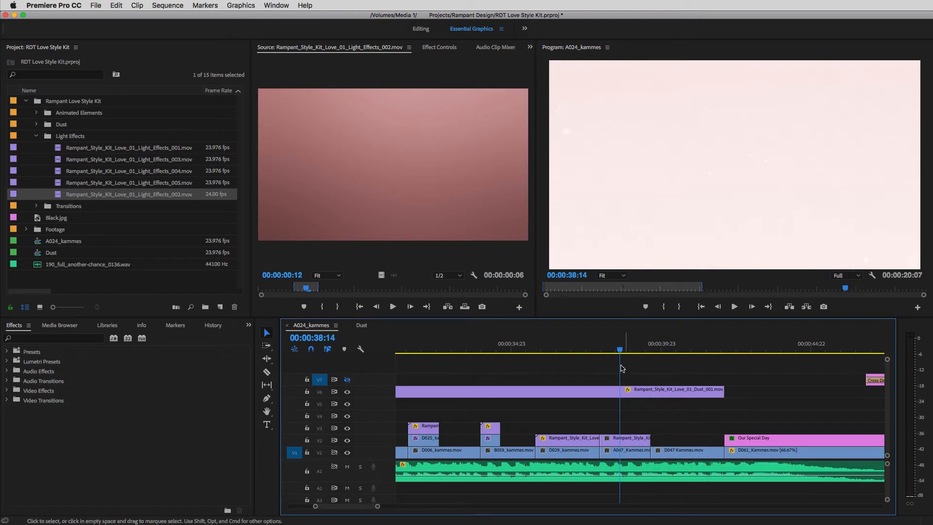
key(Left)
key(Left)
key(Left)
key(Left)
click(629, 440)
double_click(629, 440)
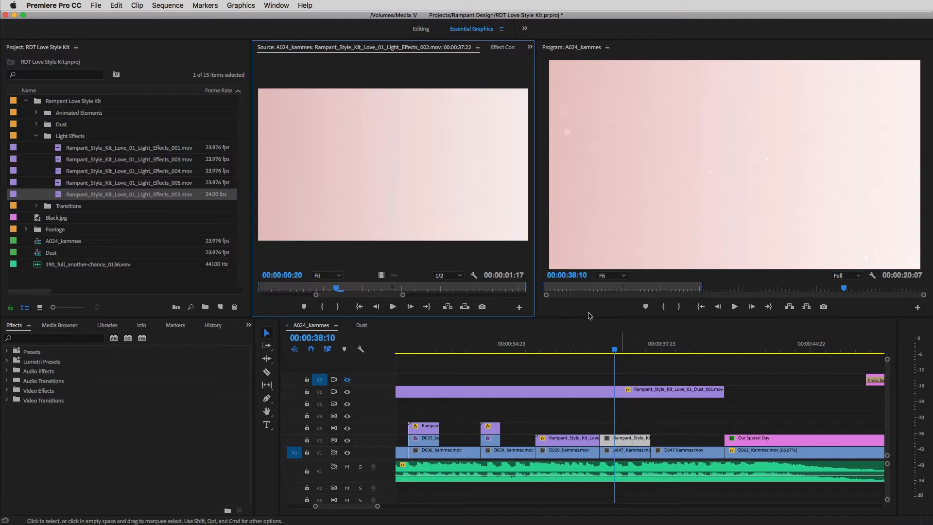
click(501, 47)
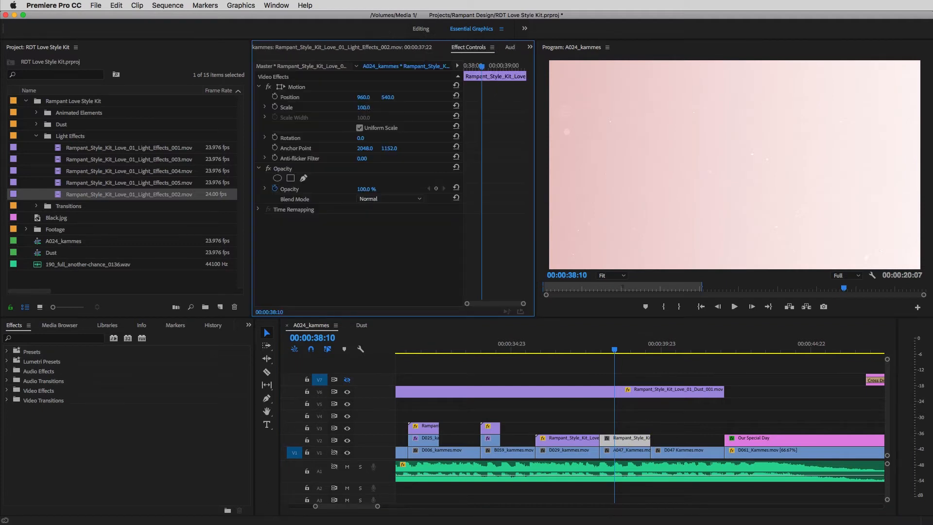
drag(364, 107, 338, 108)
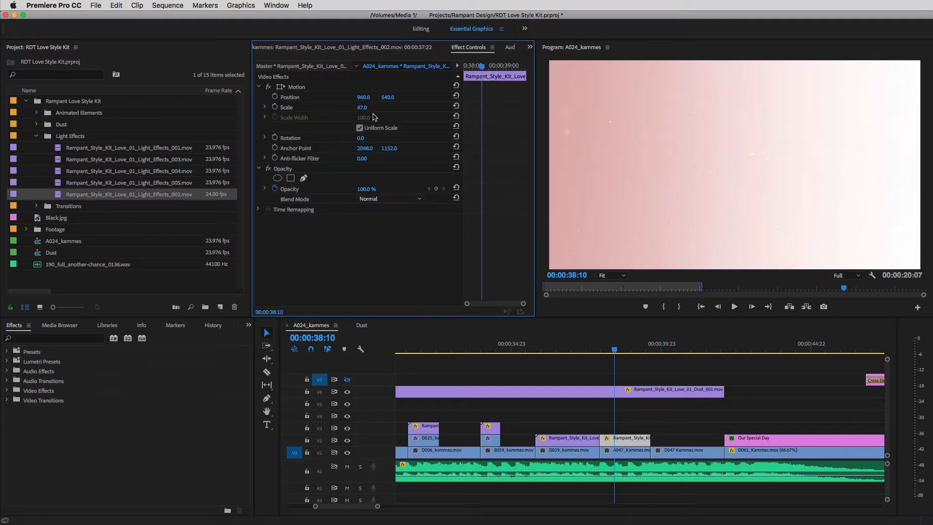
Step: Set the Light_Effects_002 clip's blend mode to Linear Dodge (Add) and its opacity to 50%, and scrub through the result
click(377, 200)
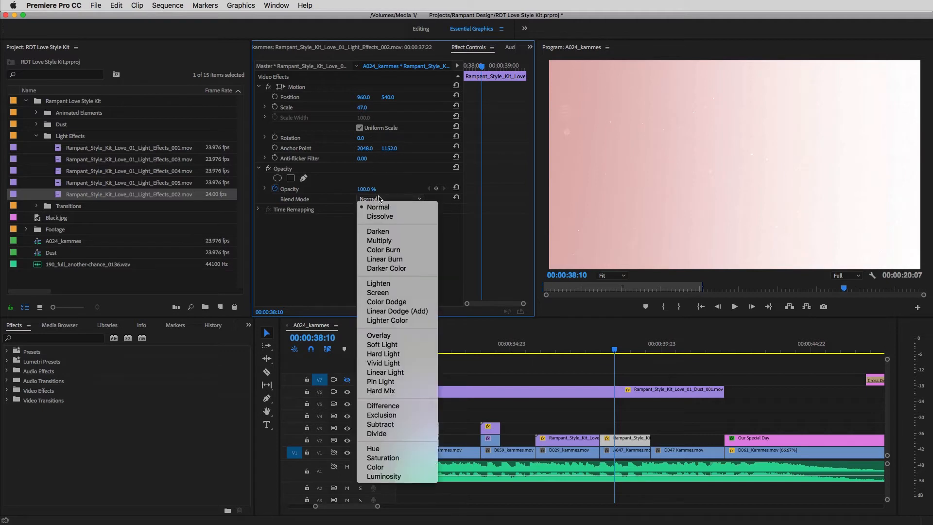
click(403, 311)
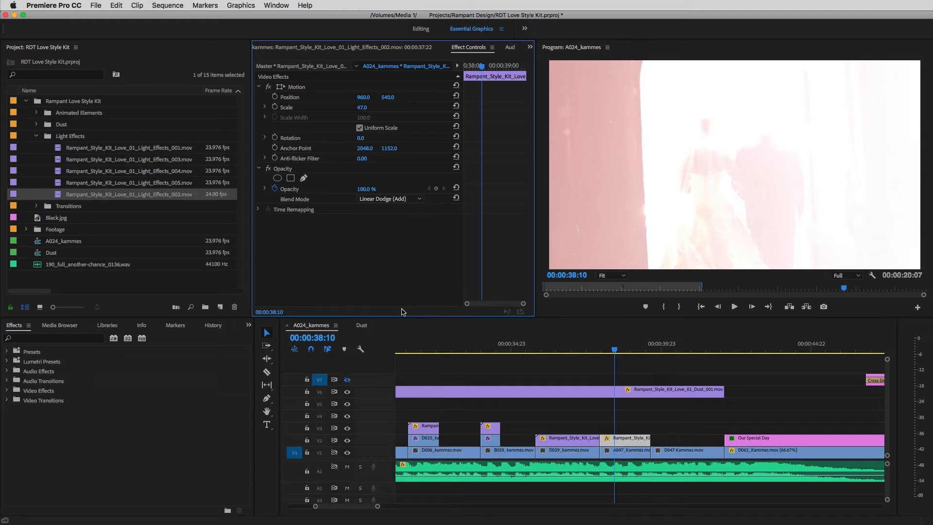
click(370, 189)
text(50)
key(Return)
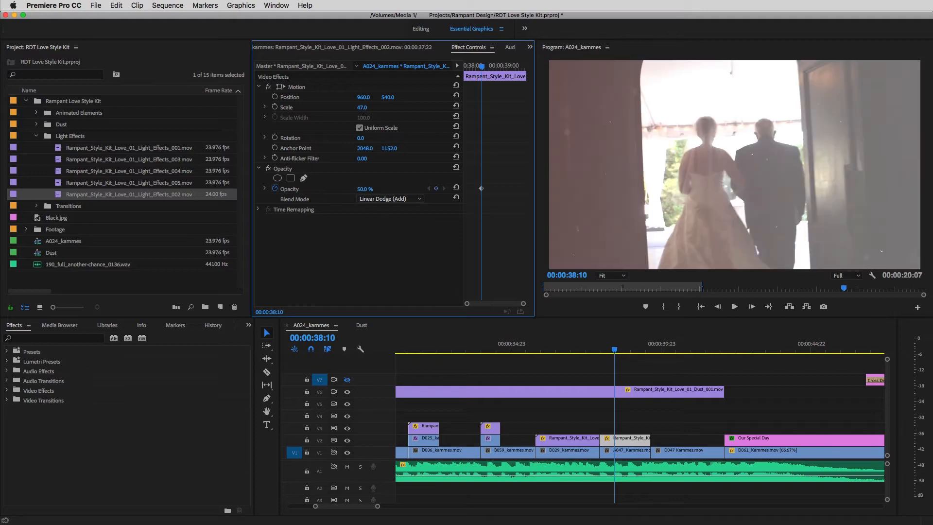
drag(588, 348, 647, 359)
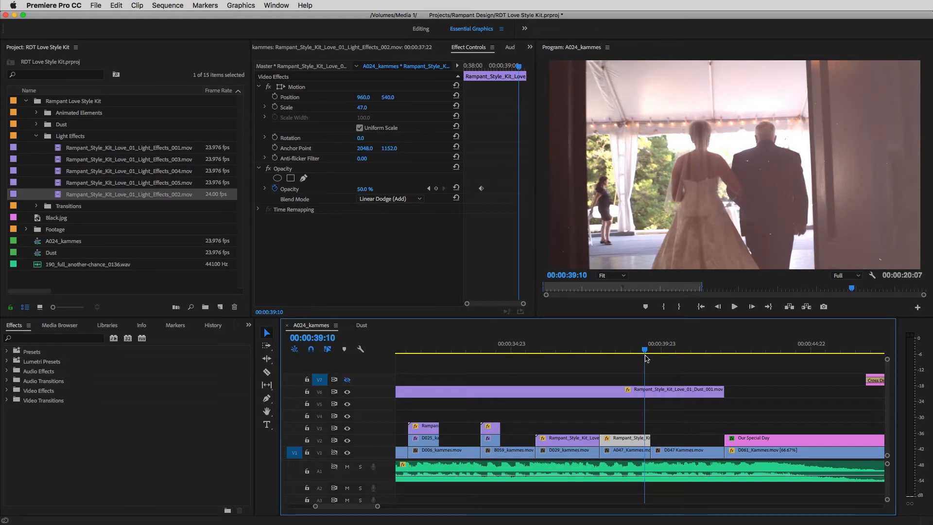
drag(646, 358, 612, 355)
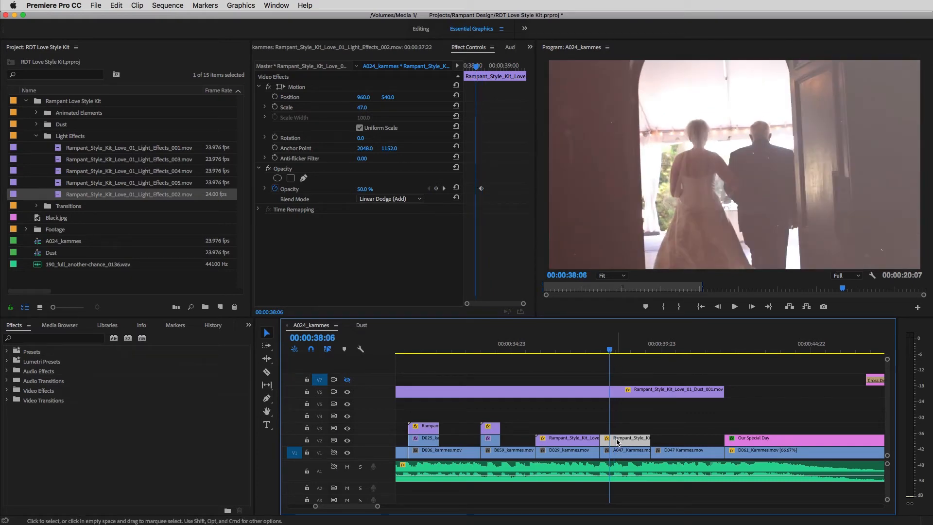
Step: Copy the styled Light_Effects_002 clip onto V2 above D047 Kammes.mov, targeting only V2, and extend it to cover that whole clip
click(646, 349)
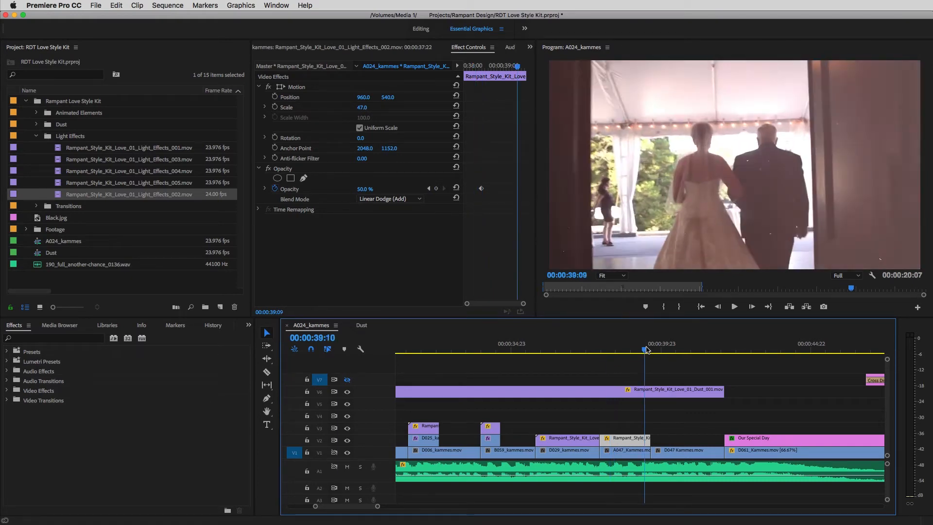
drag(646, 347, 658, 351)
key(super+v)
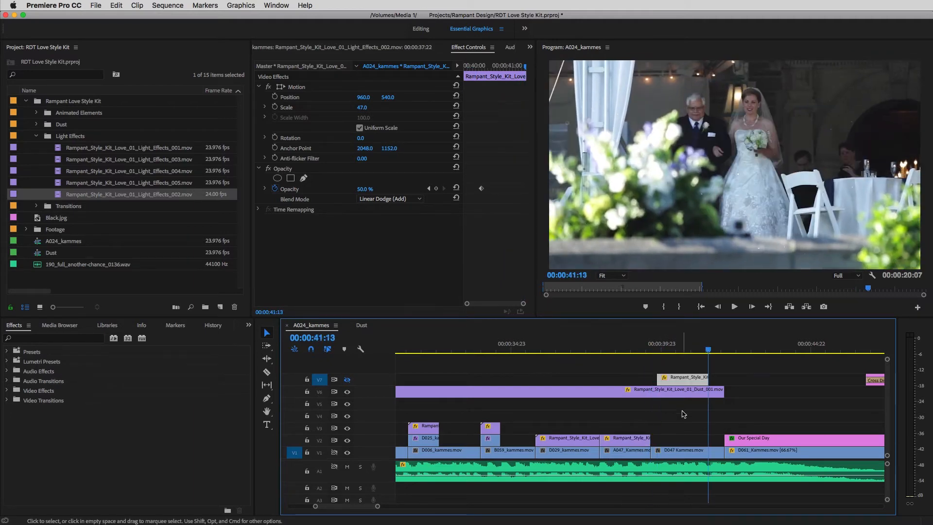
key(super+z)
click(320, 440)
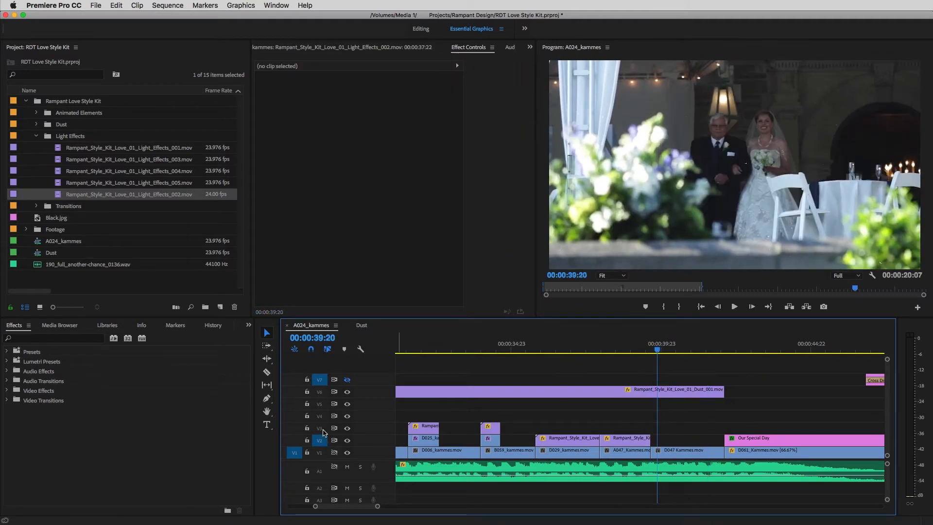
click(320, 381)
key(super+v)
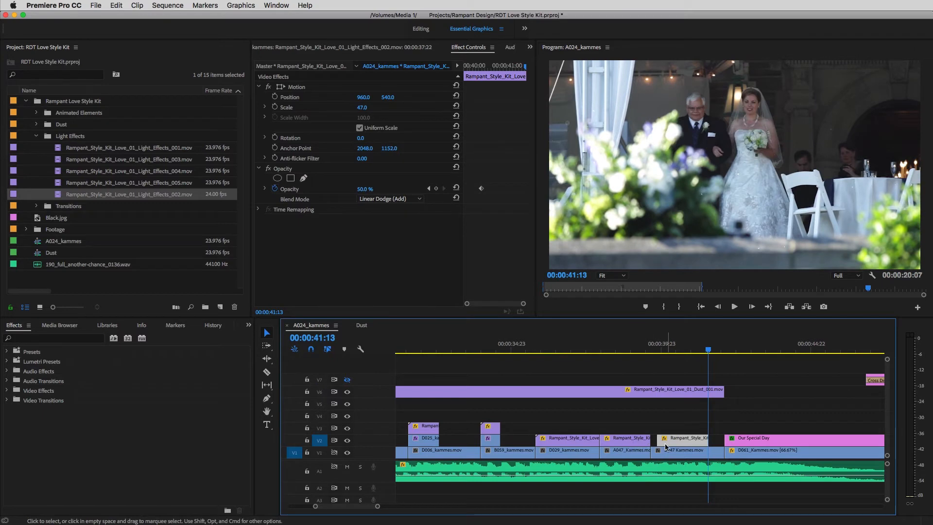
drag(656, 439, 723, 439)
Step: Play back the light-effect section from the end of D029_kammes.mov and review the overlay on D047 Kammes.mov
drag(676, 350, 600, 363)
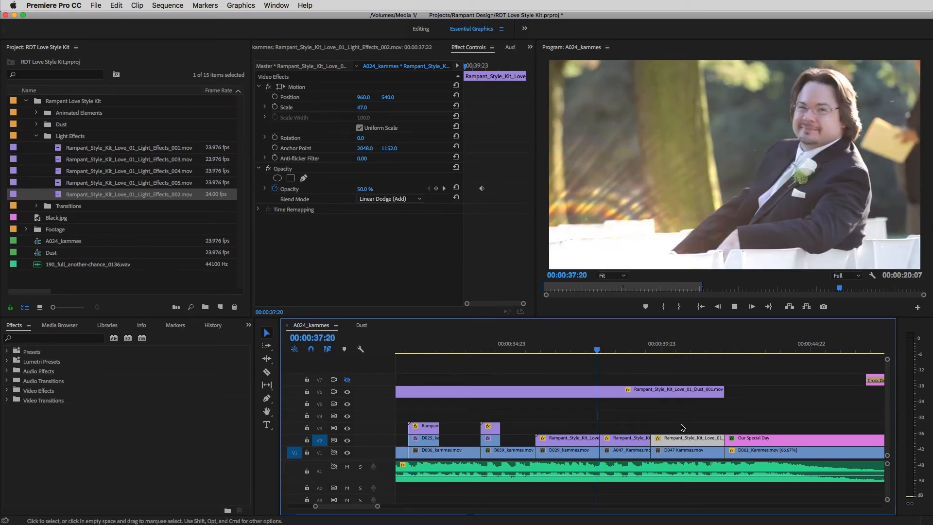
key(space)
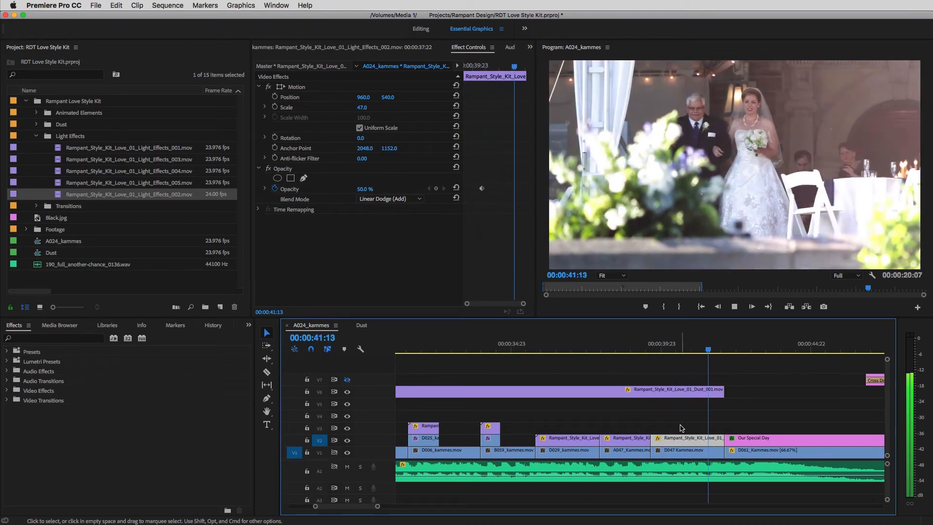
key(space)
click(684, 351)
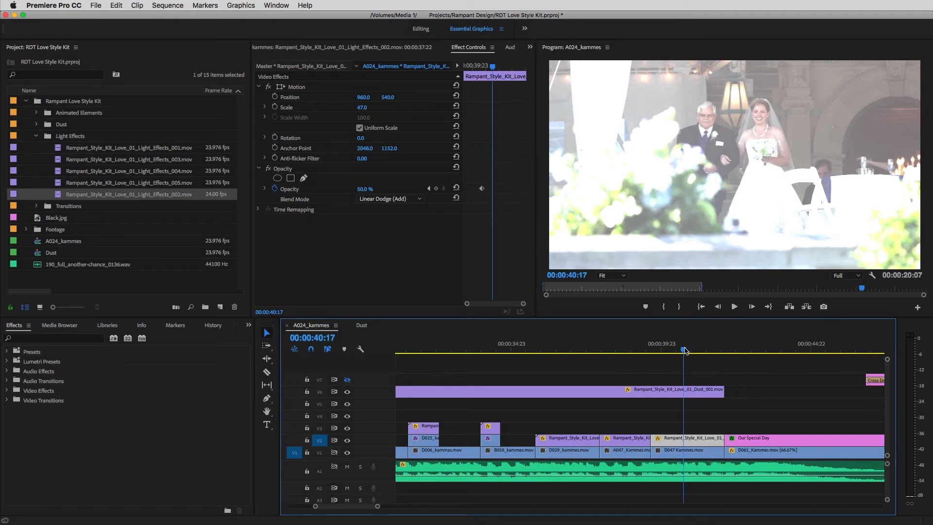
drag(685, 351, 513, 353)
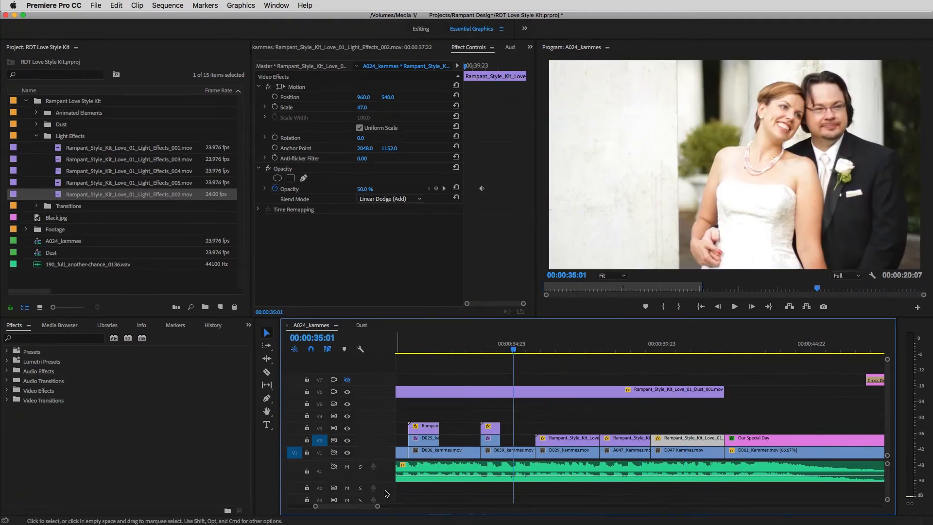
Step: Mark a range of Rampant_Style_Kit_Love_01_Light_Effects_005.mov, place it on V4 from the start of D025_kammes.mov and trim it to D006_kammes.mov's end
drag(315, 506, 313, 508)
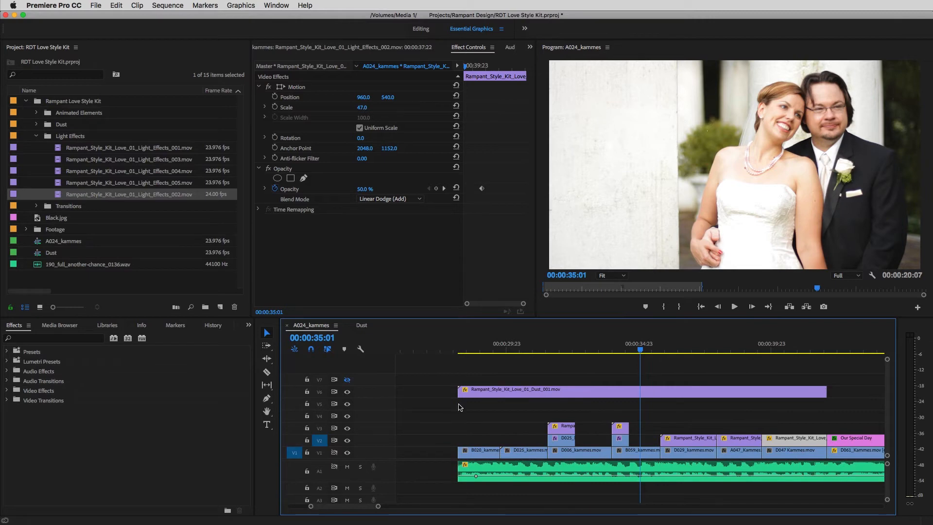
double_click(97, 183)
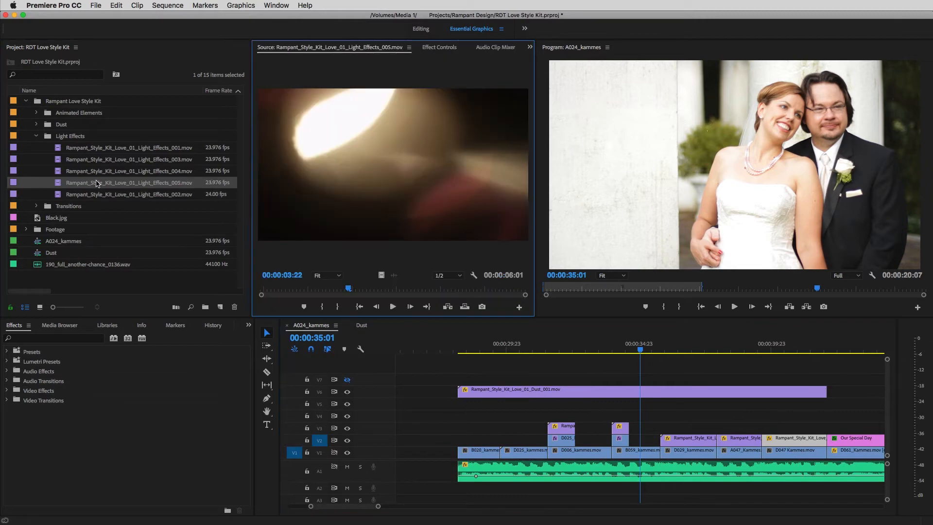
drag(343, 291, 262, 294)
key(o)
drag(477, 288, 558, 415)
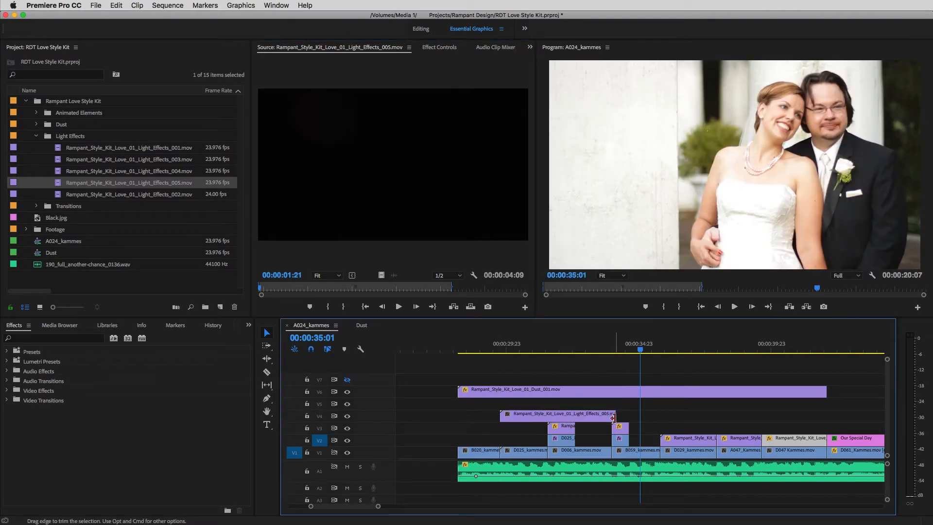
mouse_move(617, 345)
mouse_down()
mouse_move(589, 347)
mouse_move(612, 347)
mouse_up()
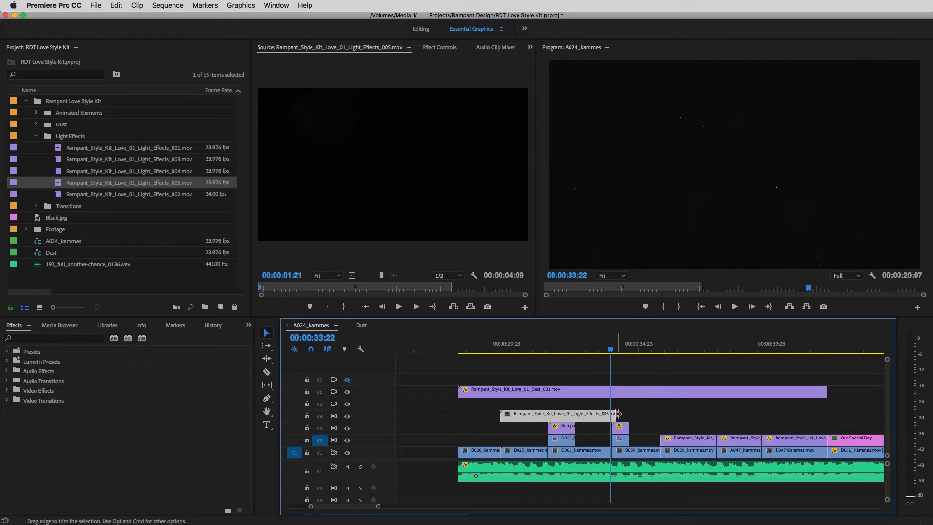
drag(616, 416, 610, 416)
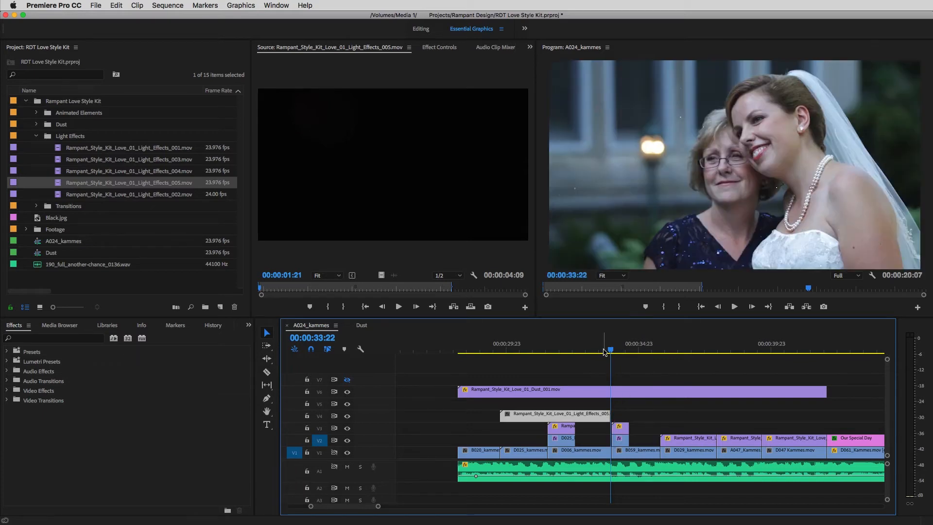
Step: Set the Light_Effects_005 clip on V4 to a scale of 51 and Linear Dodge (Add) blend mode, and scrub through the result
drag(563, 349, 503, 359)
double_click(531, 419)
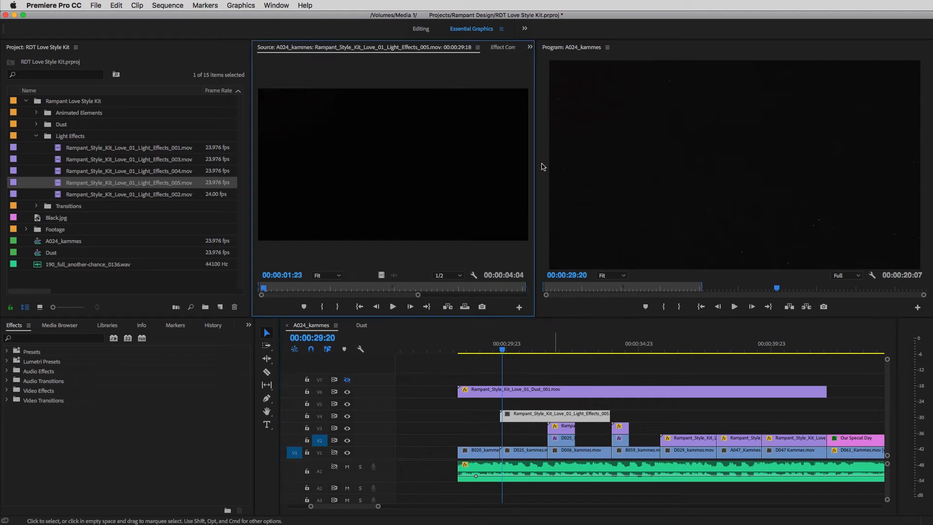
click(503, 47)
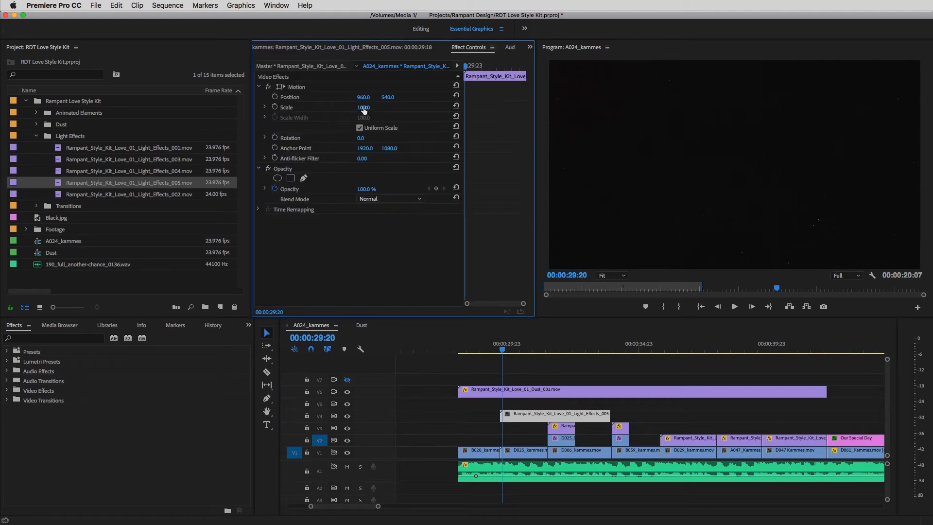
drag(362, 107, 365, 108)
click(382, 198)
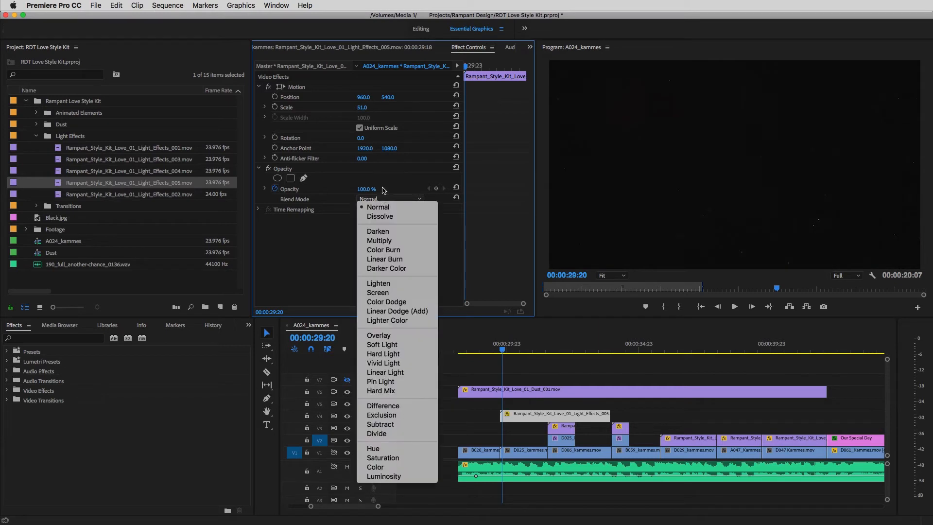
click(397, 311)
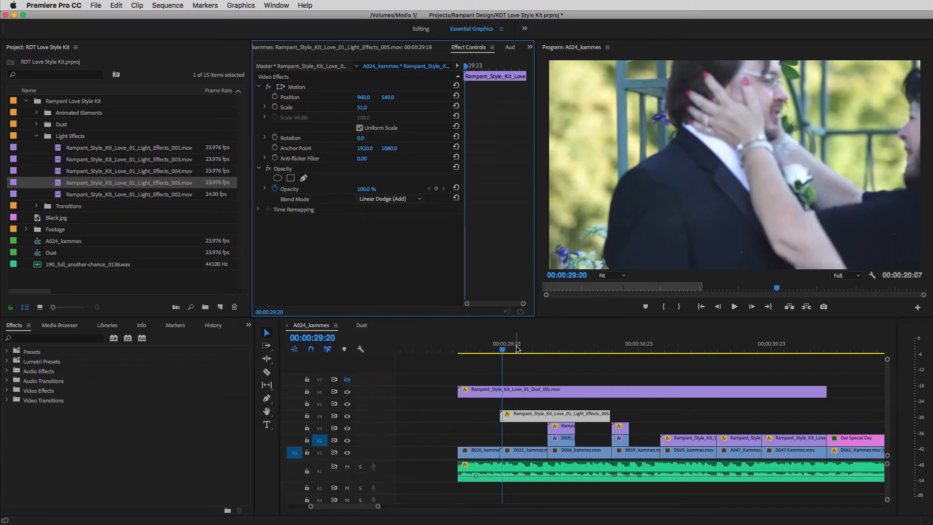
click(526, 350)
drag(527, 351, 502, 360)
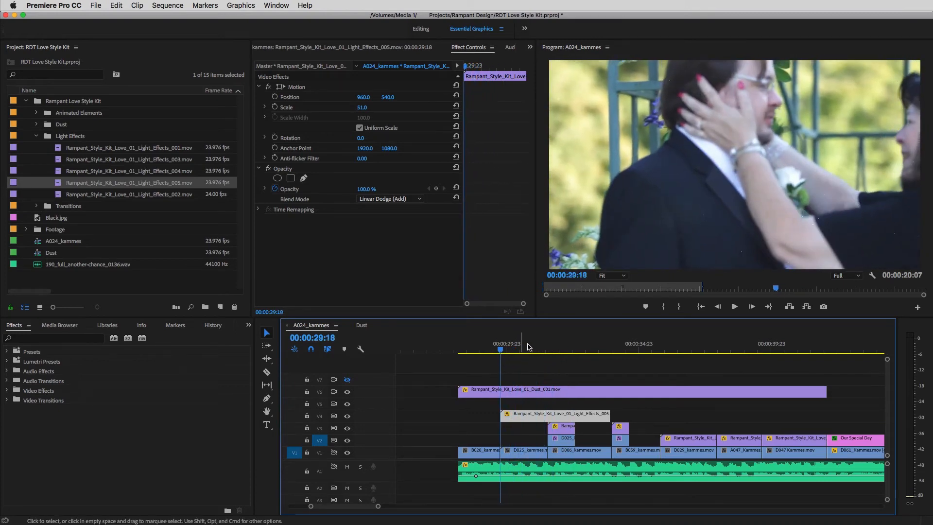
Step: Preview Rampant_Style_Kit_Love_01_Transitions_002.mov from the Transitions bin and place it on V7 from the start of D047 Kammes.mov
scroll(371, 508, right, 5)
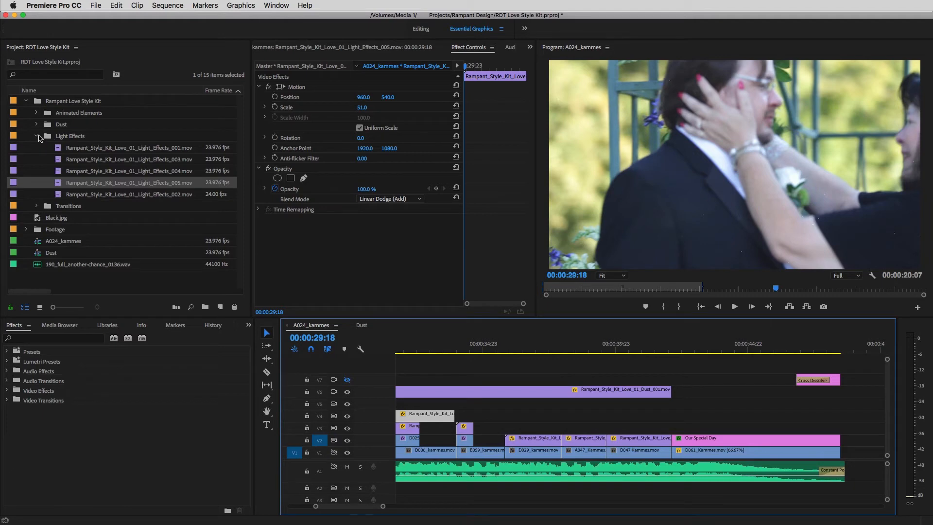
click(37, 137)
click(36, 148)
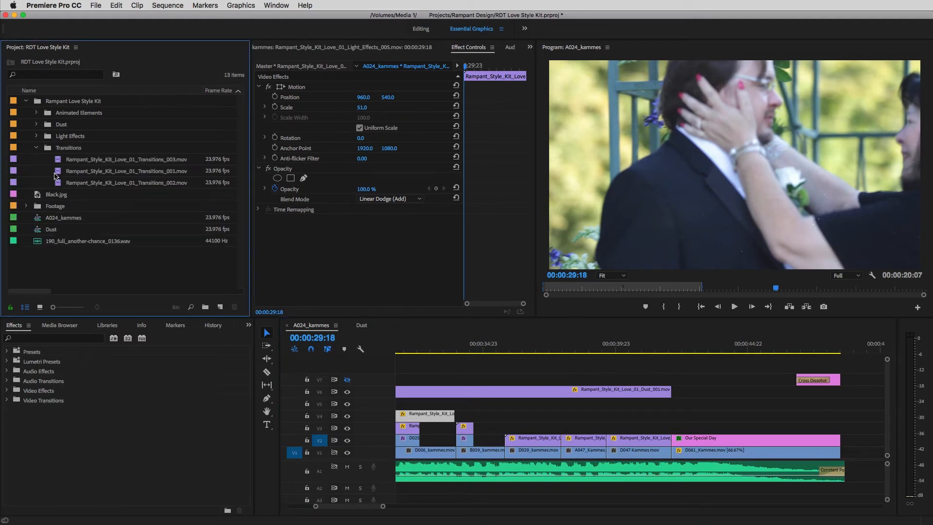
double_click(58, 183)
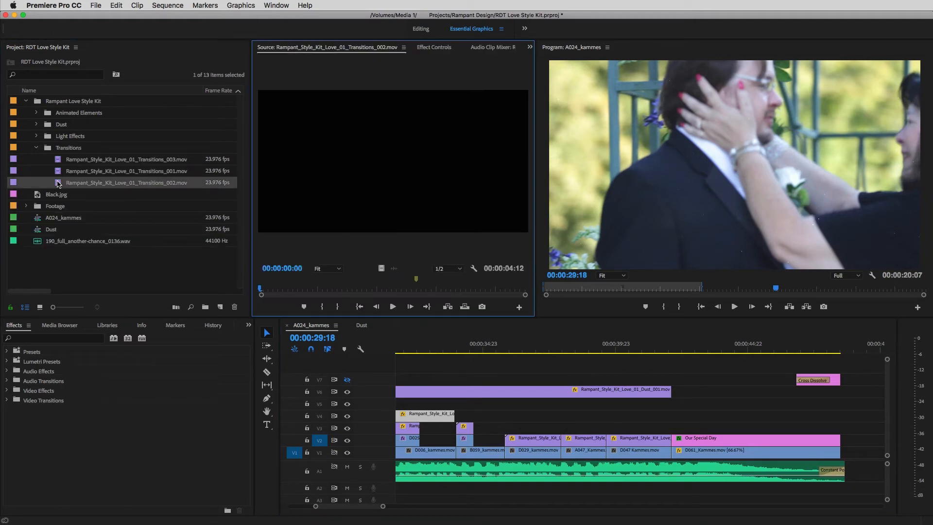
click(323, 290)
drag(323, 290, 233, 294)
drag(479, 219, 607, 377)
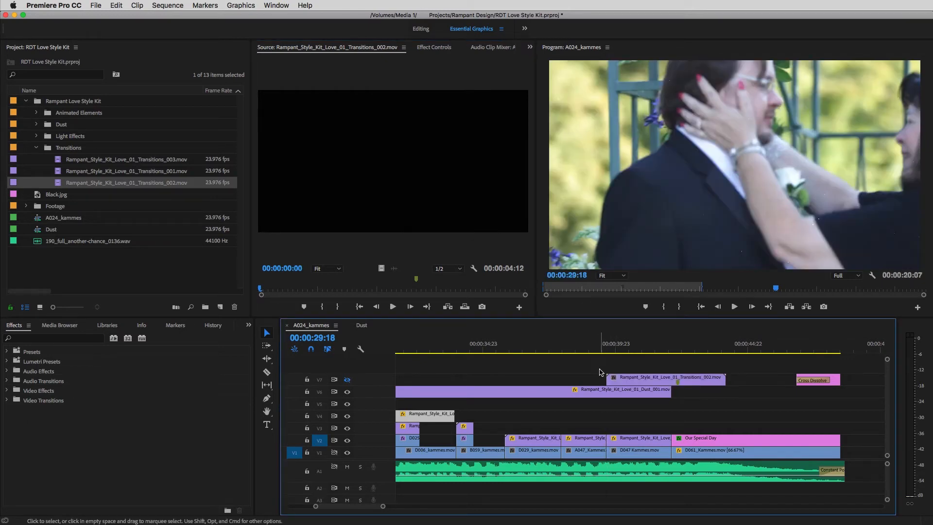
Step: Set the speed of the Transitions_002 clip on V7 to 300%
click(634, 381)
key(super+r)
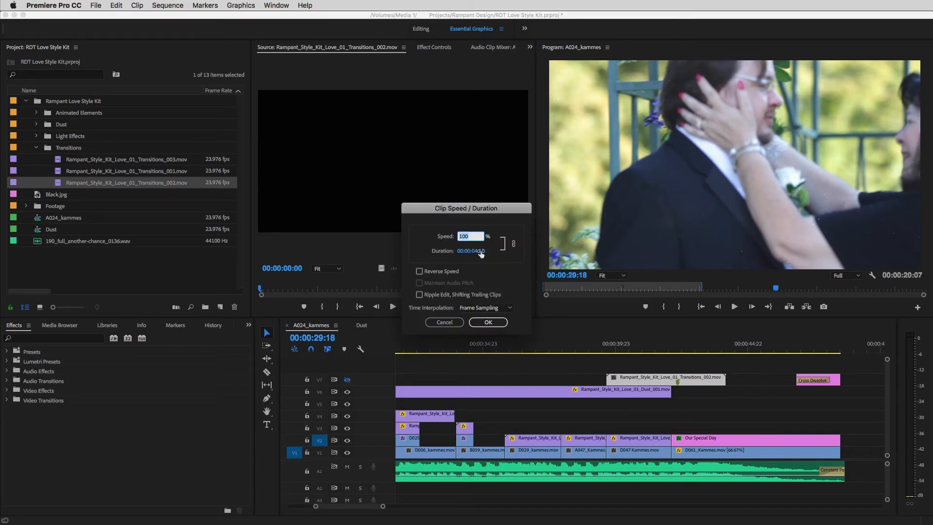
text(300)
click(488, 322)
Step: Move the Transitions_002 clip on V7 so it straddles the cut between D047 Kammes.mov and D061_Kammes.mov at 00:00:42:02
drag(641, 350, 673, 351)
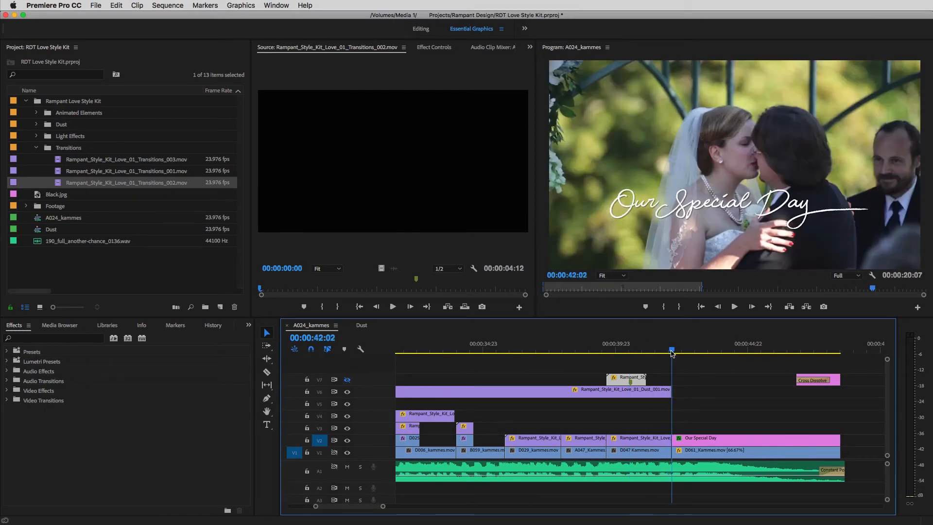
drag(625, 383, 663, 382)
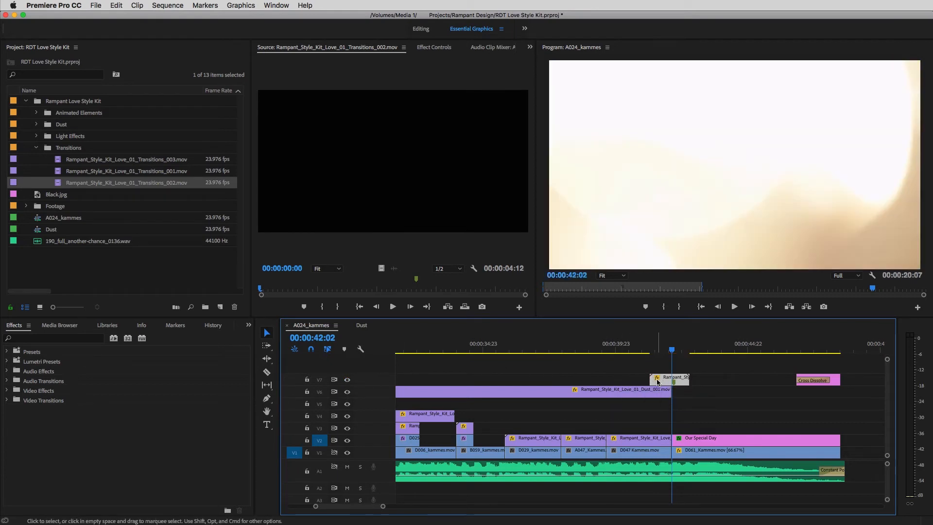
drag(661, 382, 662, 382)
Step: Set the Transitions_002 clip's blend mode to Linear Dodge (Add) and play back the transition into the Our Special Day title
double_click(662, 381)
click(500, 49)
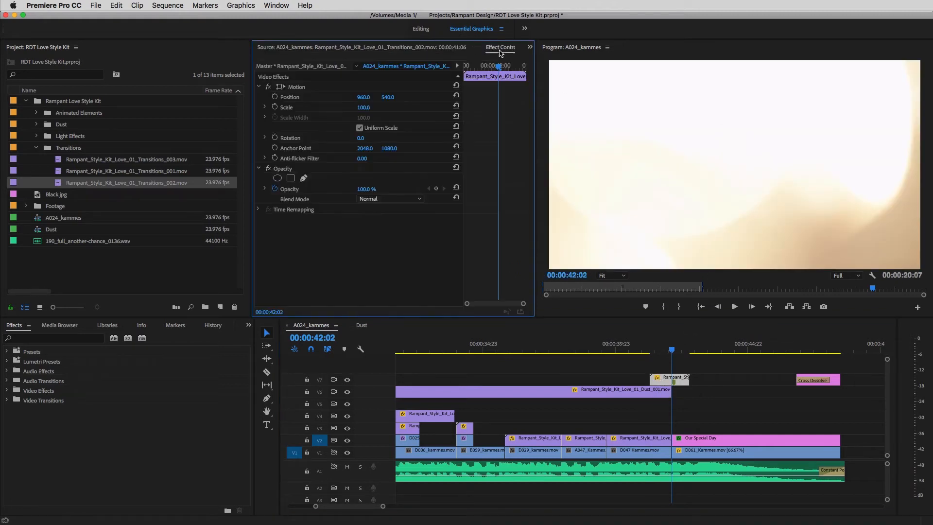
click(387, 199)
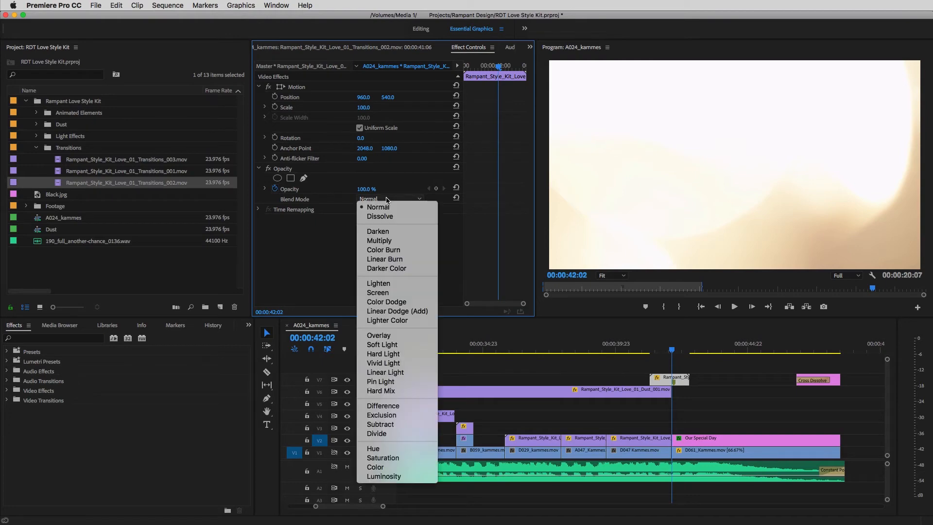
click(419, 315)
click(637, 351)
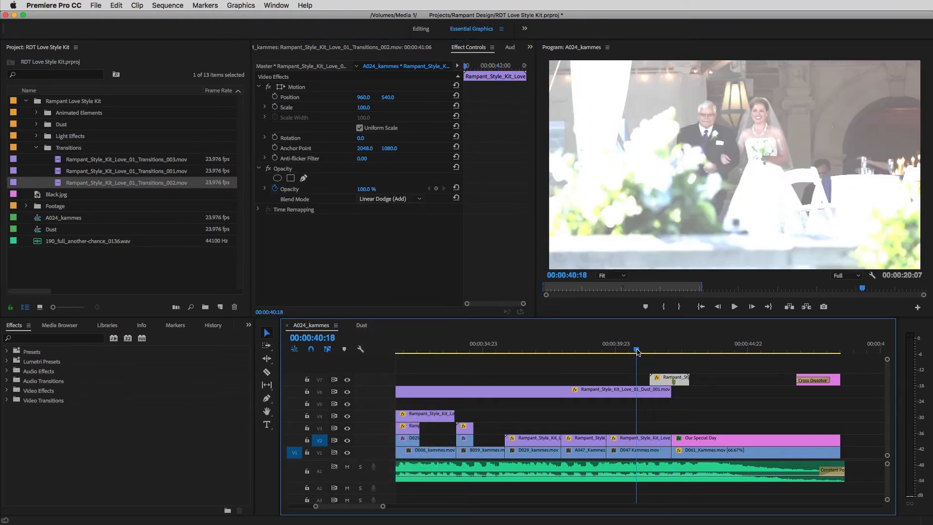
key(space)
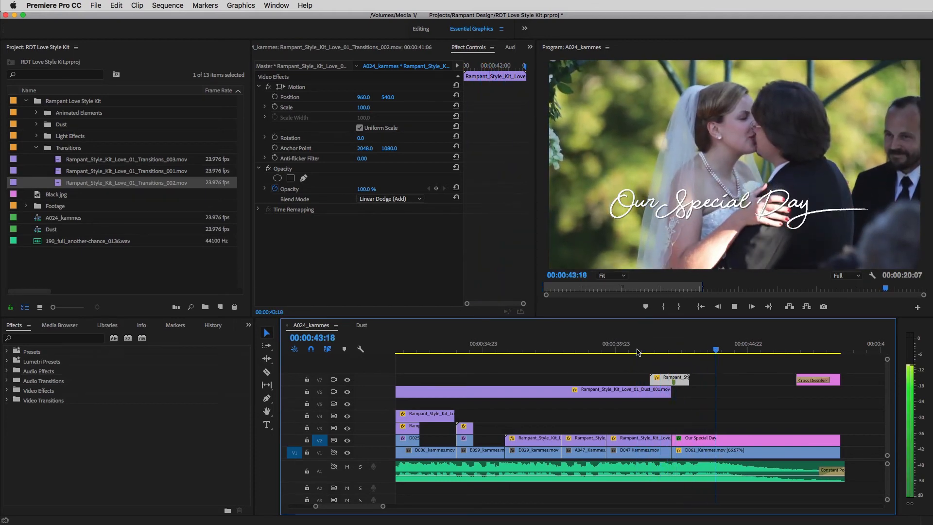
key(space)
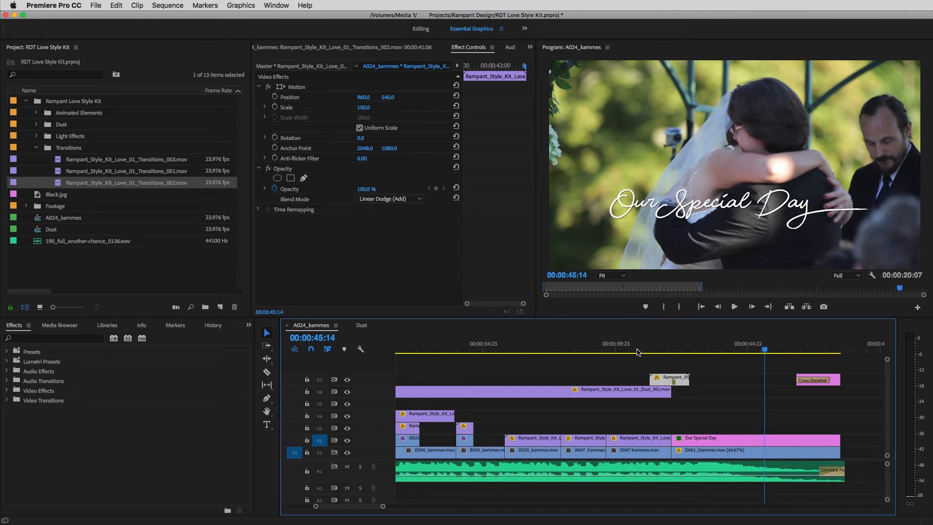
Step: Preview Rampant_Style_Kit_Love_01_Animated_Elements_003.mov and place it on V3 from the start of the Our Special Day title
click(36, 148)
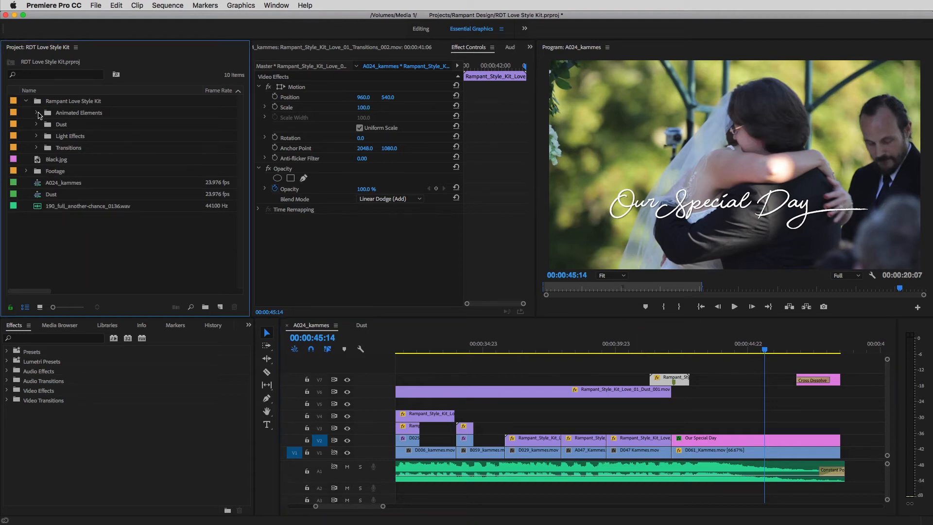
click(37, 113)
double_click(58, 124)
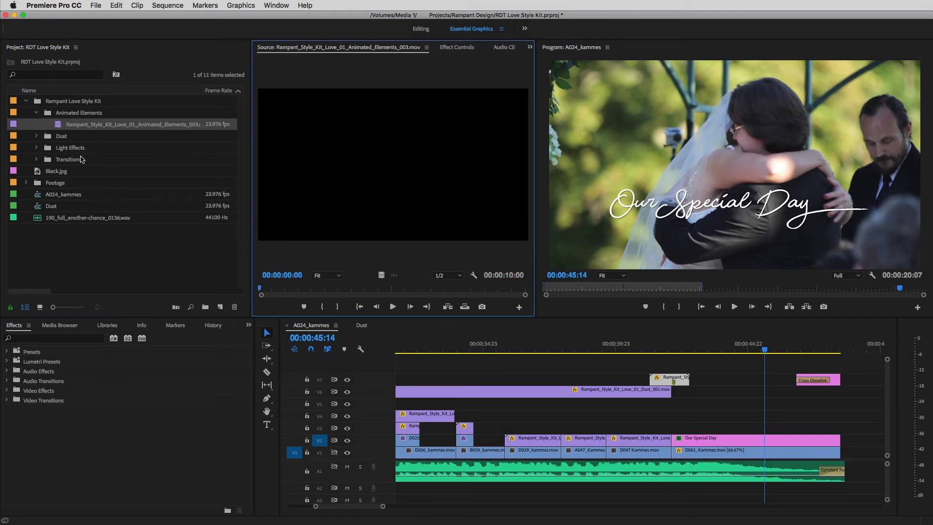
drag(303, 291, 256, 303)
drag(356, 184, 677, 431)
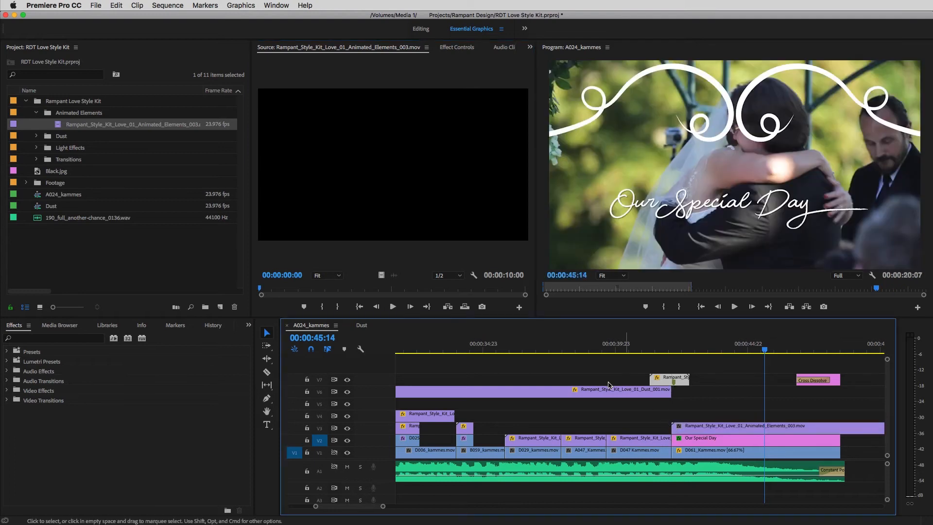
Step: Set the speed of the Animated_Elements_003 clip on V3 to 150%
drag(382, 506, 393, 507)
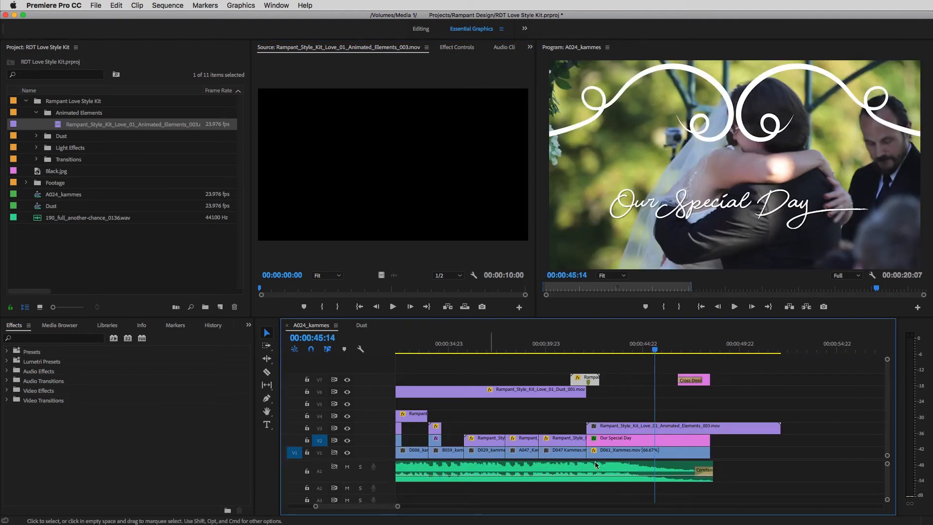
click(677, 430)
key(super+r)
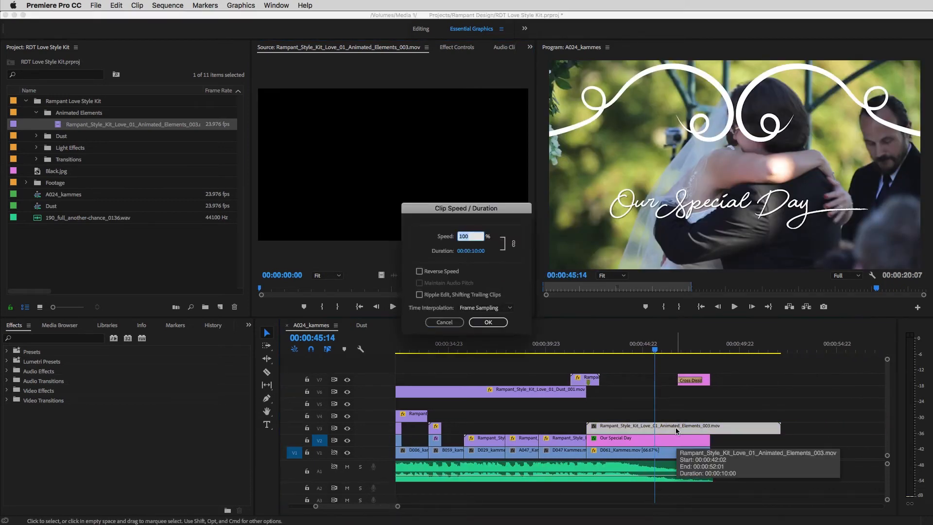
text(150)
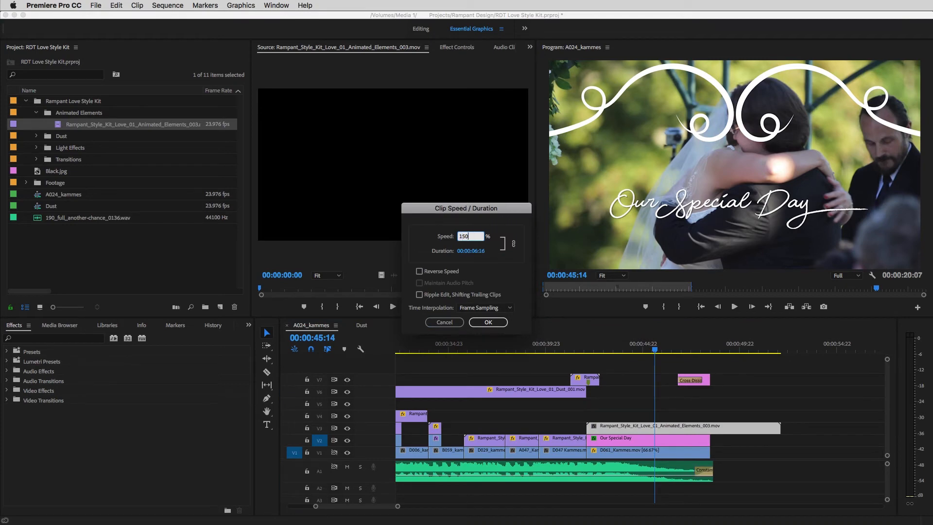
click(488, 322)
Step: Scale the Animated_Elements_003 flourish down to 45, checking it against the title at 00:00:44:13
drag(616, 350, 637, 349)
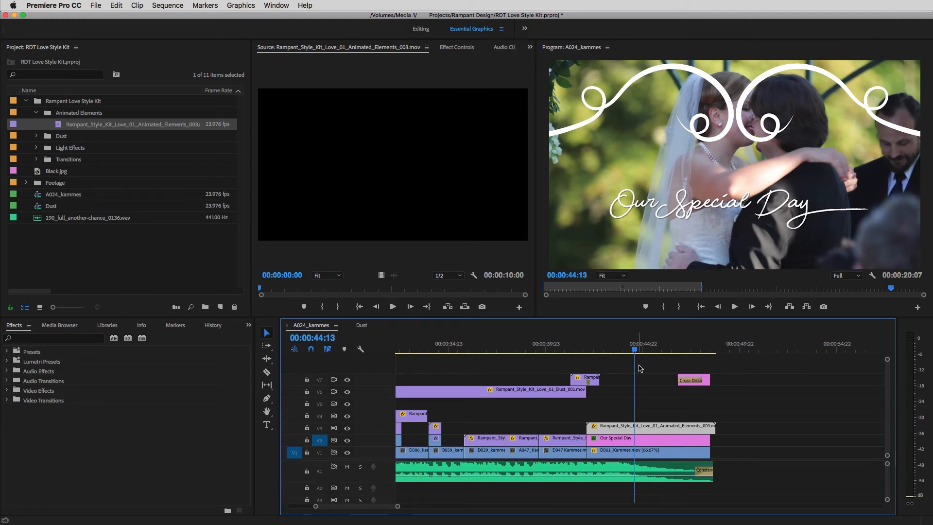
double_click(640, 426)
click(485, 49)
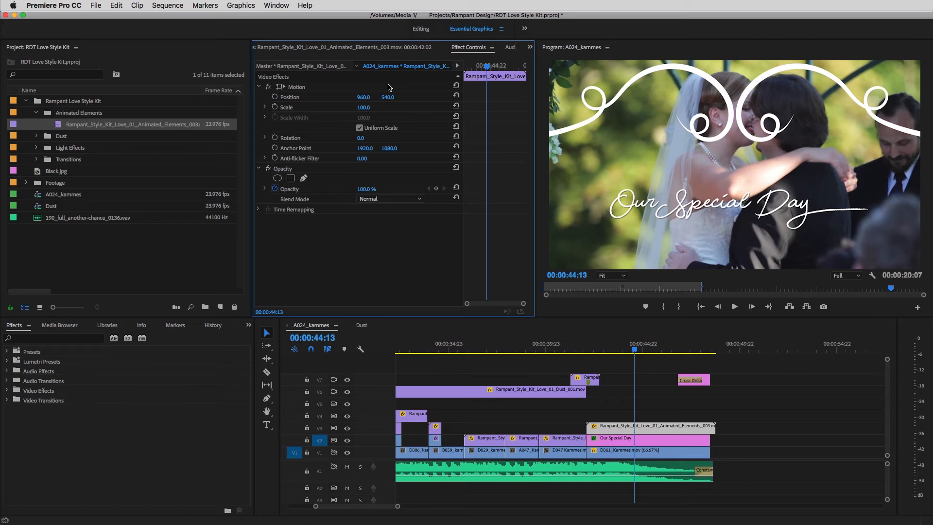
click(363, 108)
text(67)
key(Return)
drag(364, 107, 353, 108)
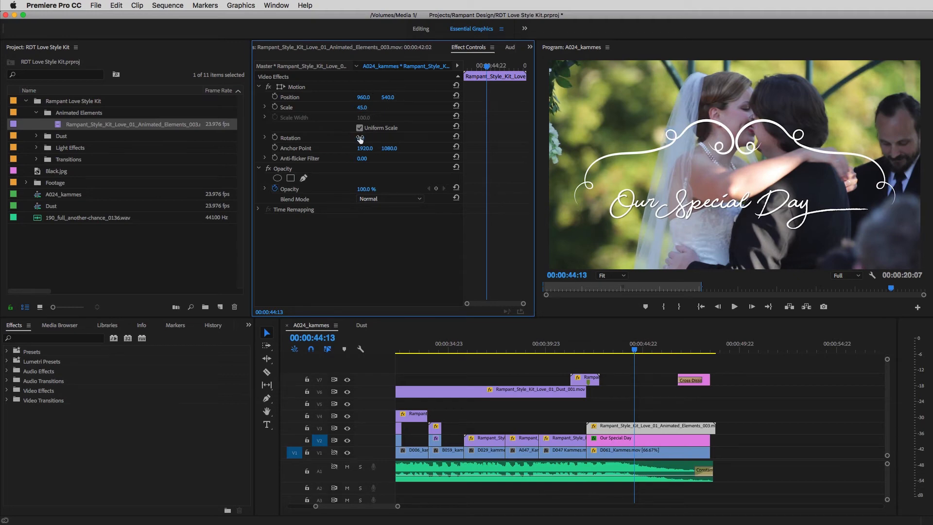
Step: Try flipping the Animated_Elements_003 flourish upside down with a rotation of 180°
drag(360, 138, 447, 138)
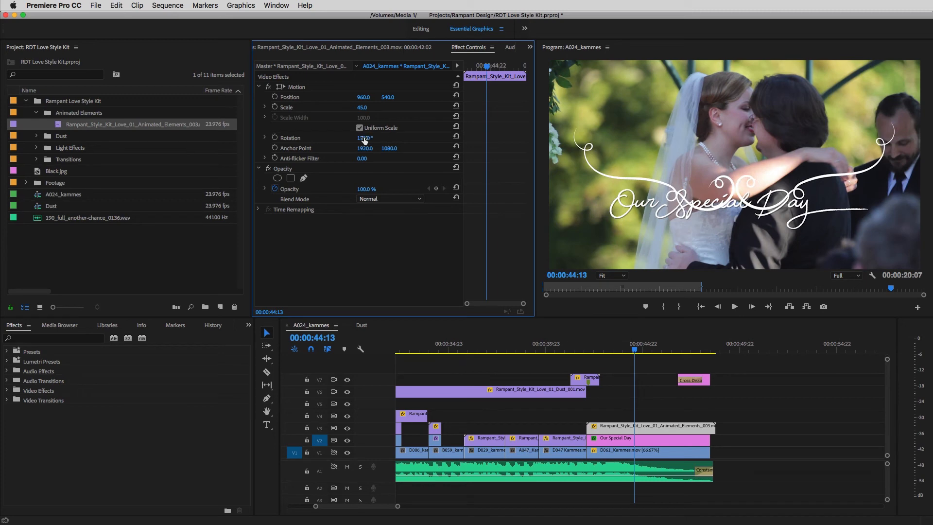
click(383, 138)
text(180)
key(Return)
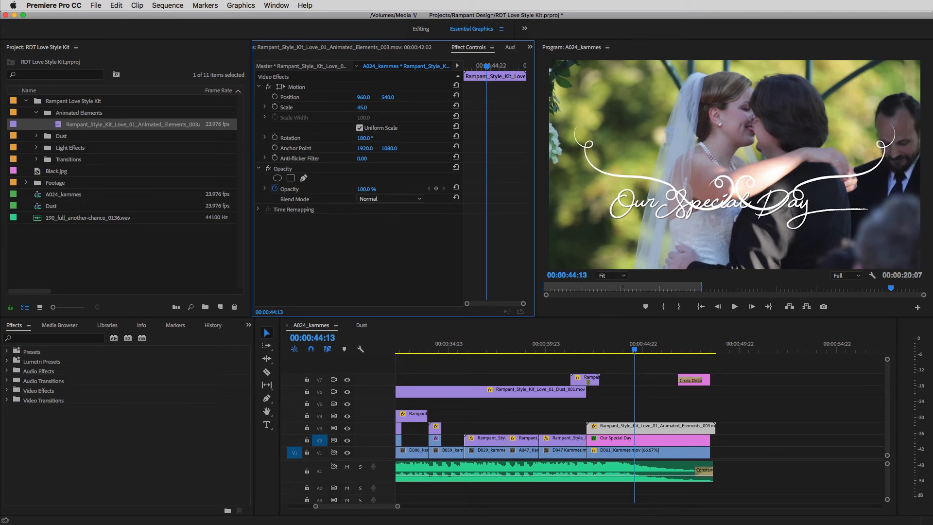
Step: Return the flourish's rotation to 0° and raise it above the title to a vertical position of 261
click(364, 138)
text(0)
key(Return)
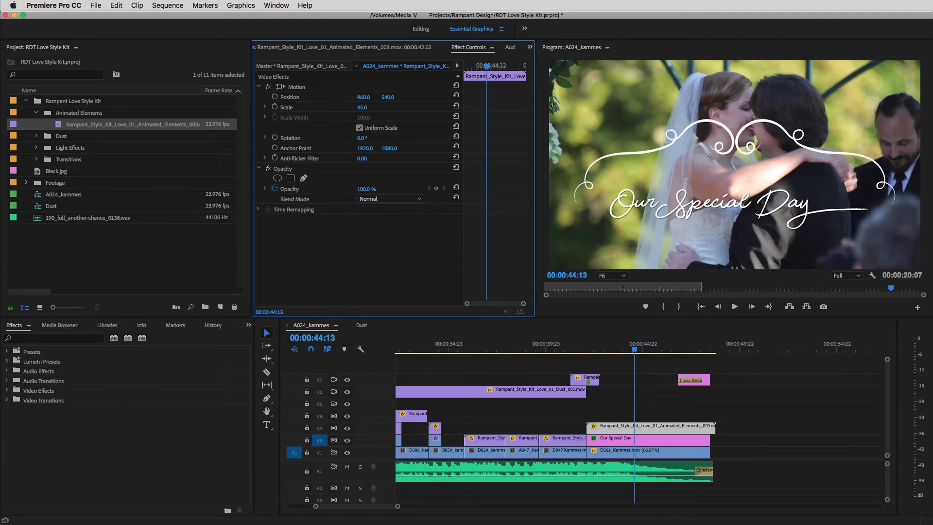
drag(389, 97, 253, 97)
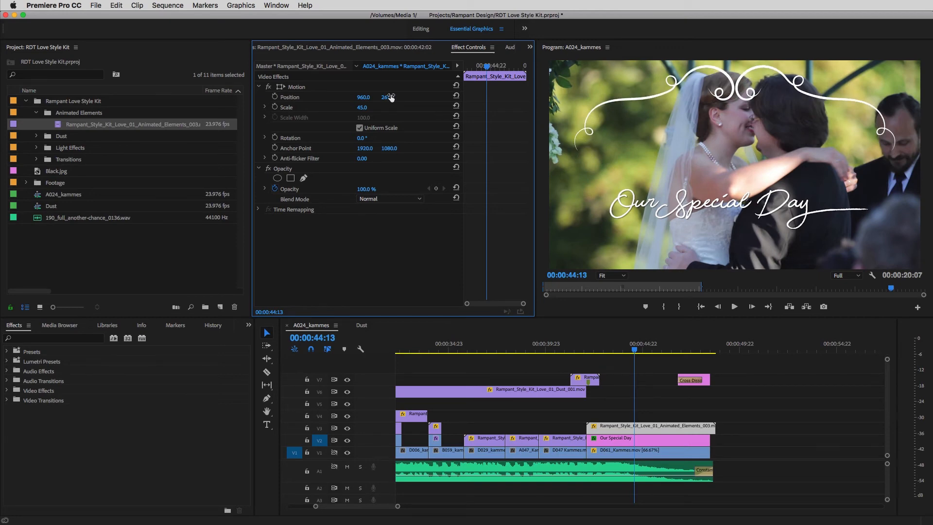
Step: Place the flourish under the title with 180° rotation and a vertical position of 798, and trim its clip to the title's end
click(362, 138)
text(180)
key(Return)
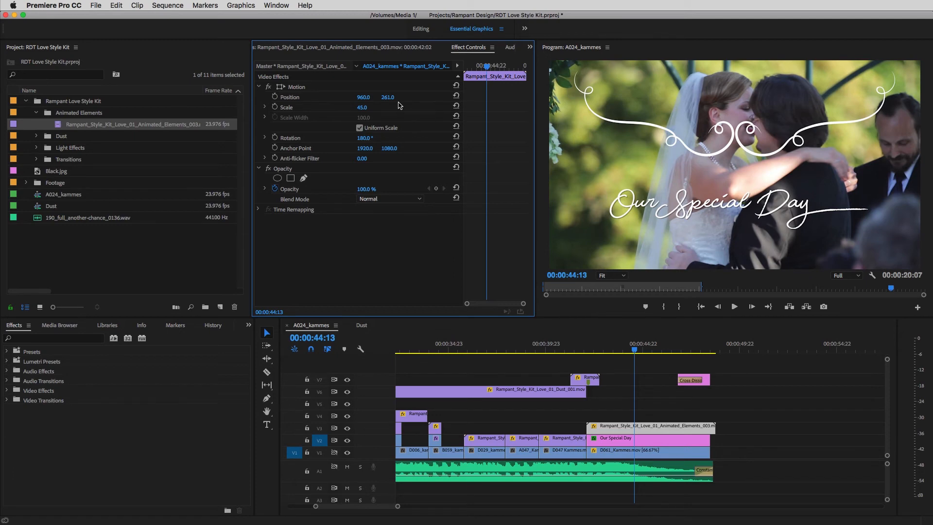
drag(389, 97, 650, 97)
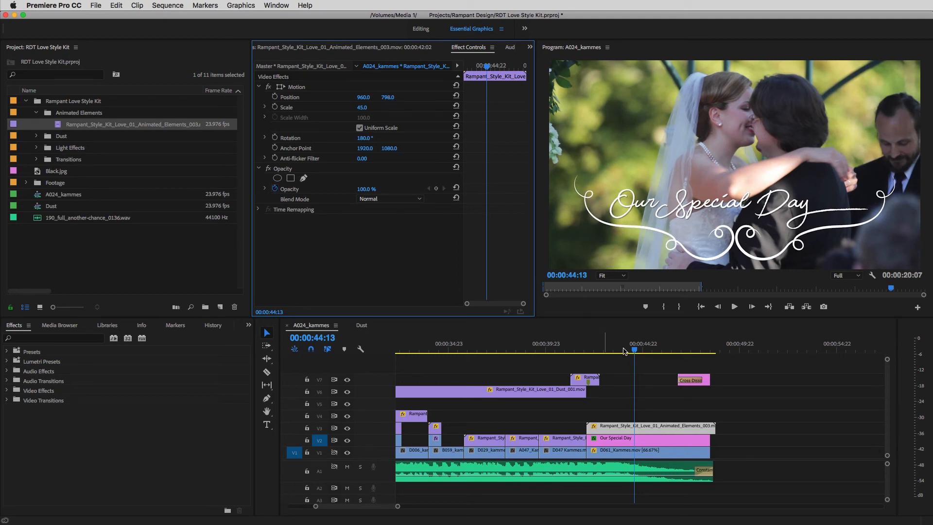
drag(715, 428, 709, 427)
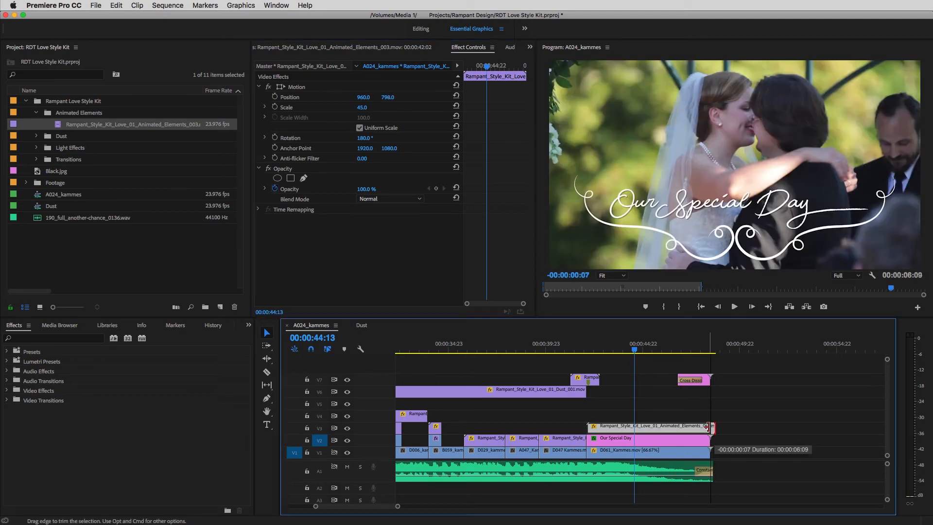
Step: Copy the Drop Shadow effect from the "Our Special Day" title onto the Animated_Elements_003 flourish clip
click(660, 440)
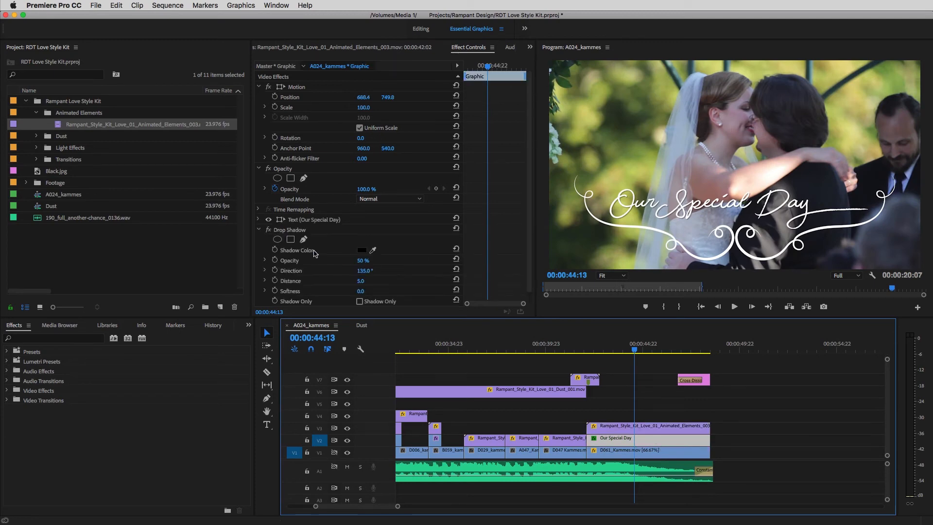
click(298, 230)
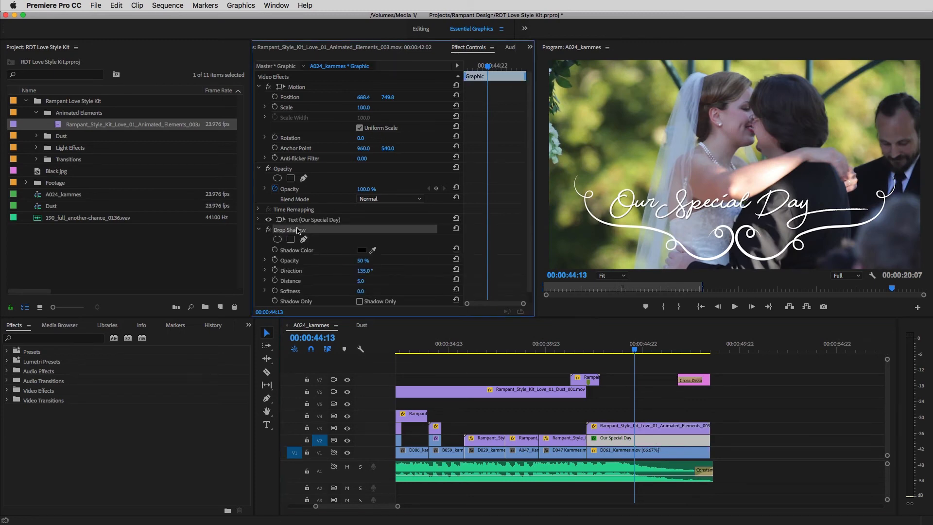
click(641, 426)
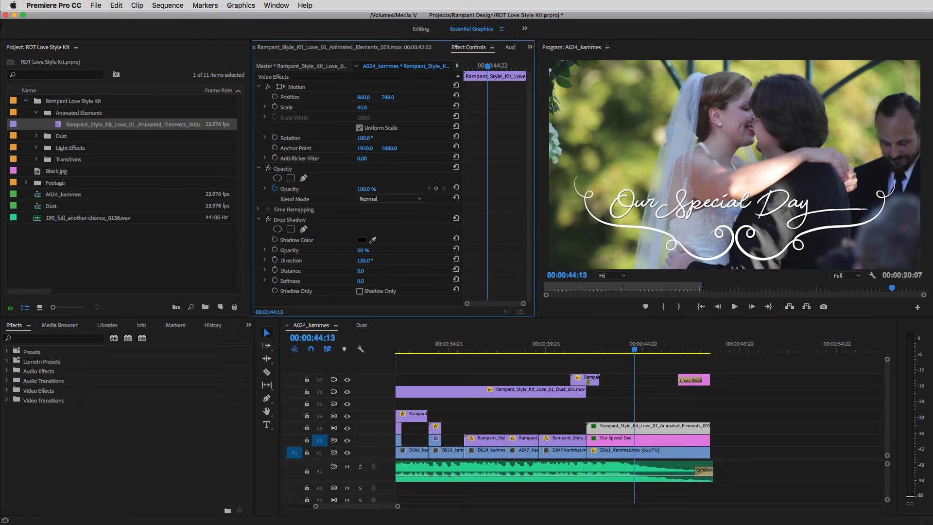
Step: Set the flourish's Drop Shadow to 76% opacity, 17° direction and a distance of 14, and open its softness value
drag(361, 271, 374, 271)
drag(365, 260, 316, 260)
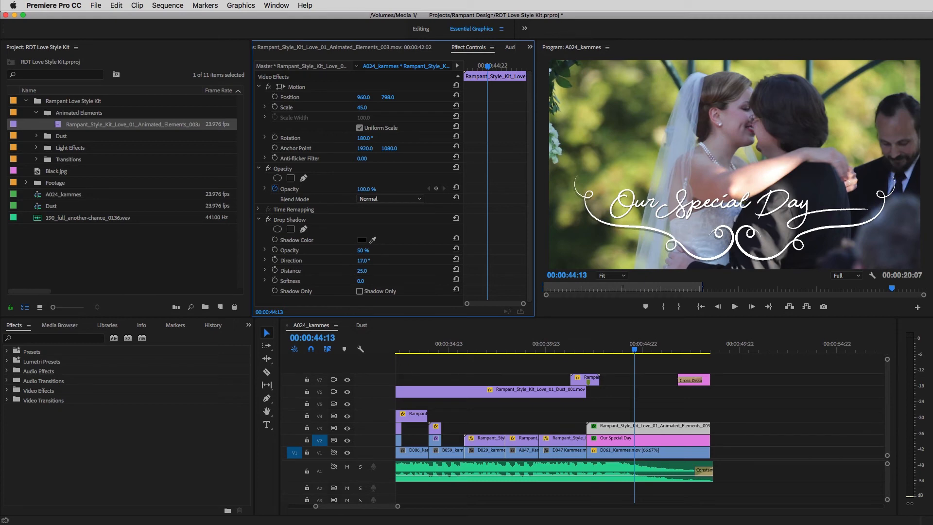
drag(364, 251, 370, 250)
drag(362, 271, 357, 271)
click(361, 281)
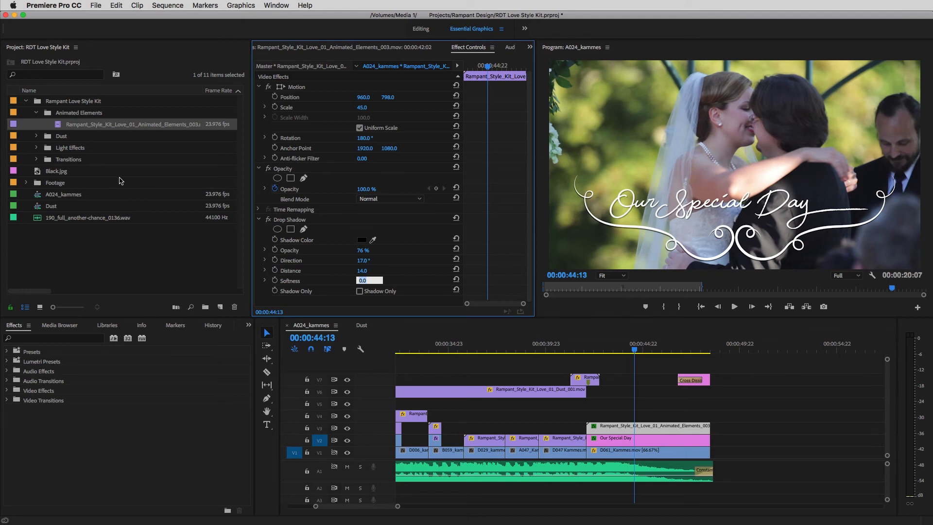
Step: Preview the Dust_005 heart clip and place it on V2 from the title's start, moving the title and flourish up one track
click(36, 136)
double_click(61, 162)
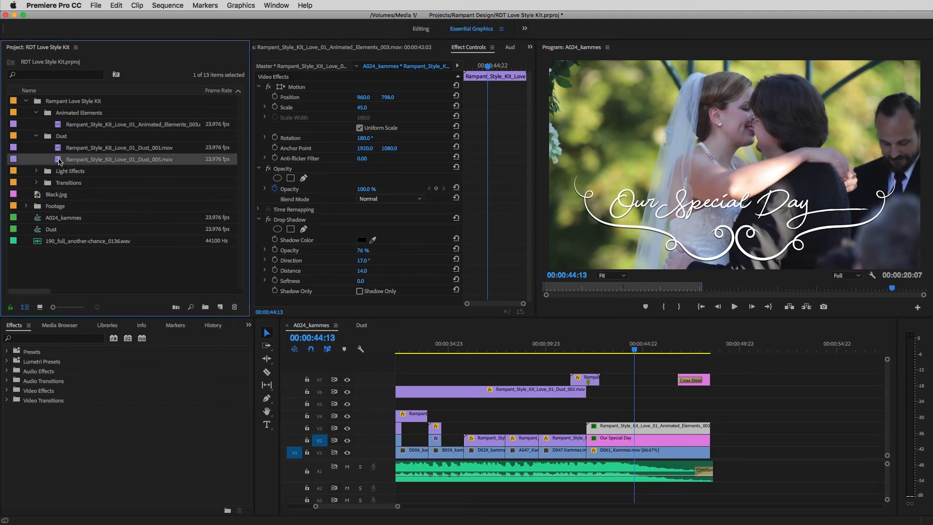
drag(278, 297, 394, 282)
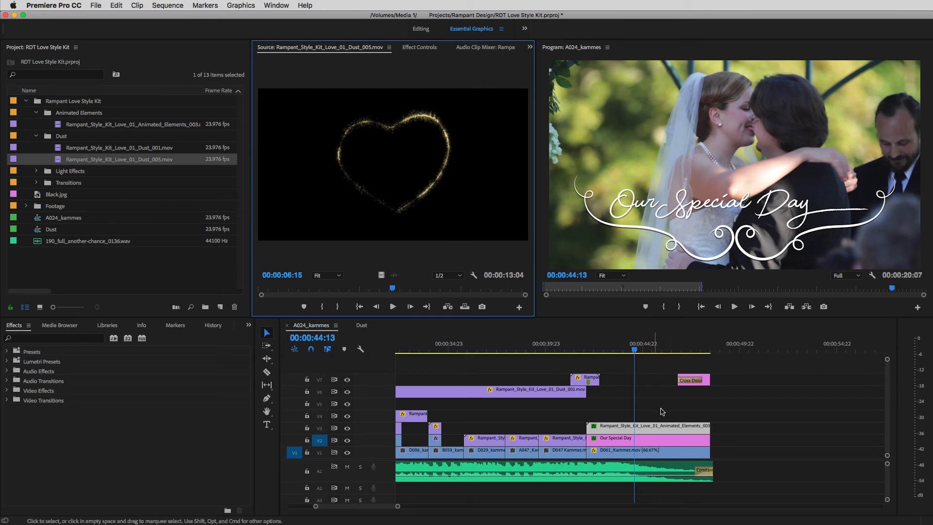
drag(665, 411, 612, 416)
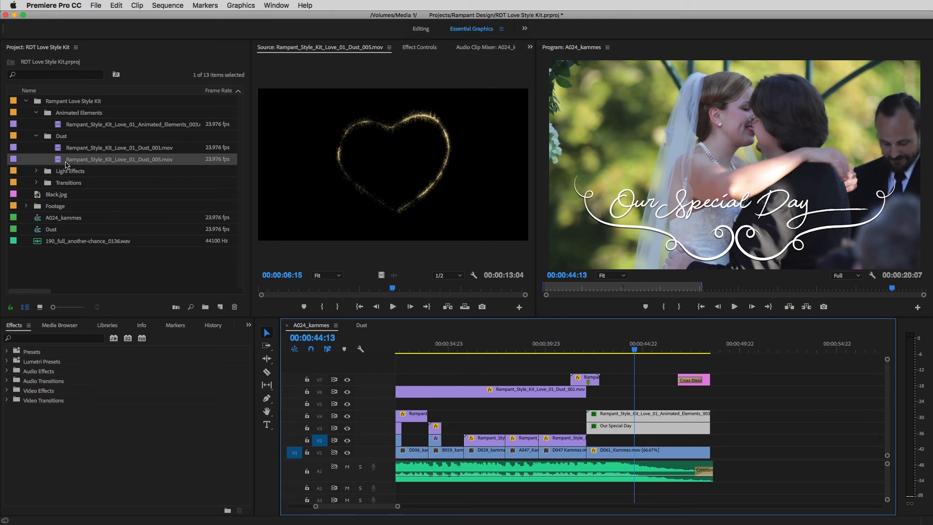
drag(58, 162, 594, 441)
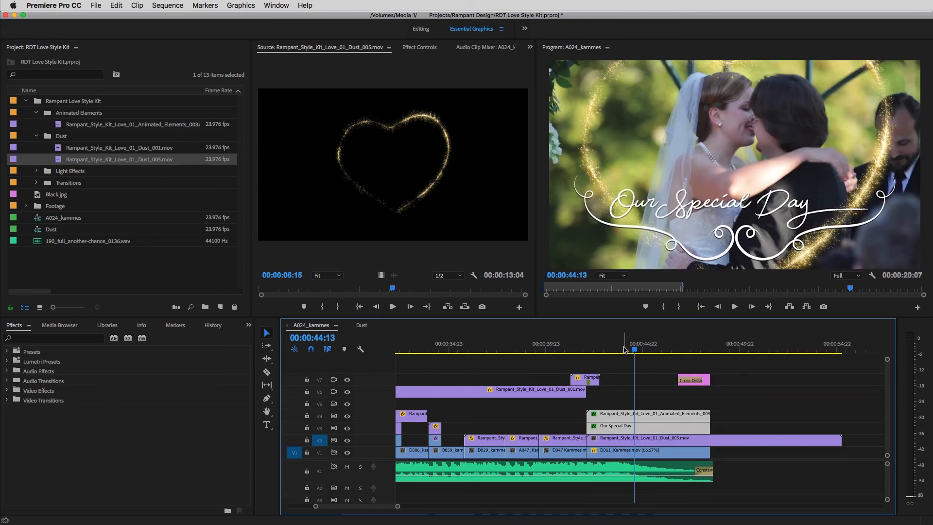
Step: Scale the Dust_005 heart to 64 and raise it to a vertical position of 442, checking it against the couple
drag(624, 349, 669, 357)
double_click(671, 440)
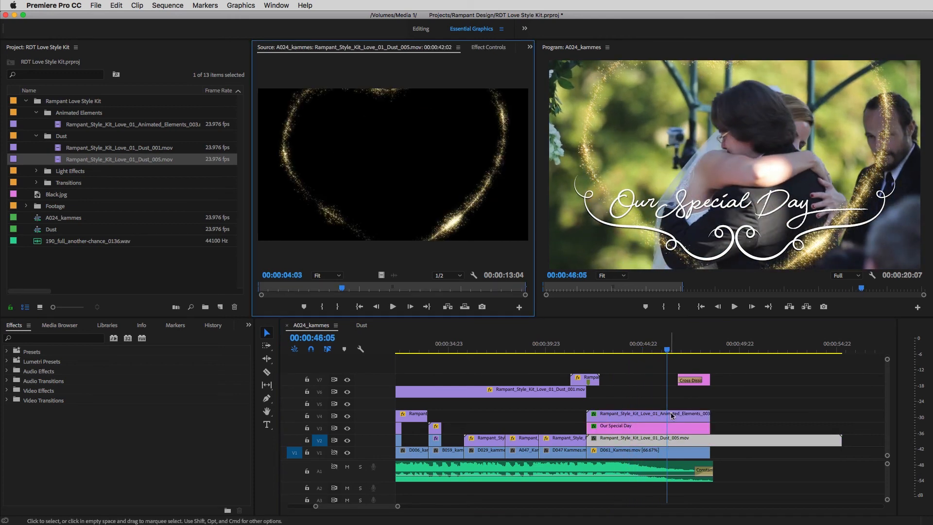
click(489, 47)
mouse_move(362, 107)
mouse_down()
mouse_move(342, 107)
mouse_move(376, 113)
mouse_up()
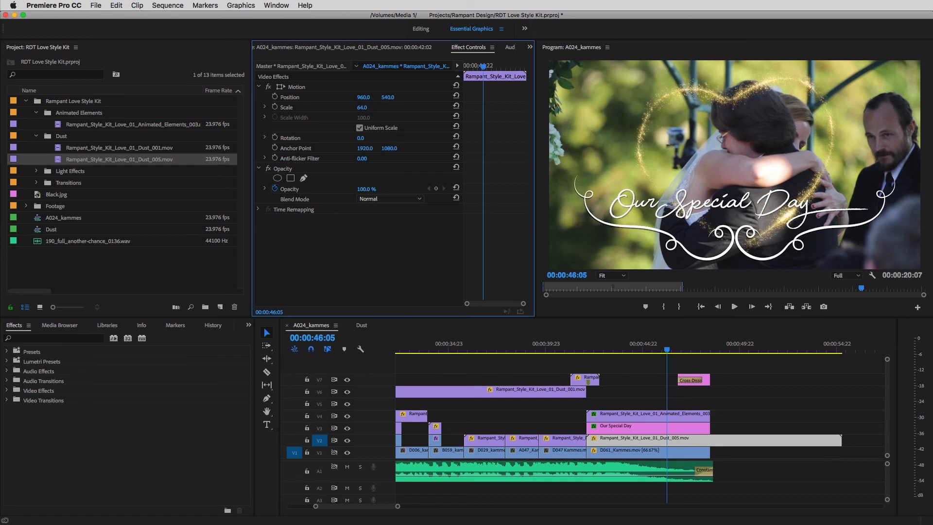
drag(388, 97, 345, 98)
drag(666, 349, 652, 362)
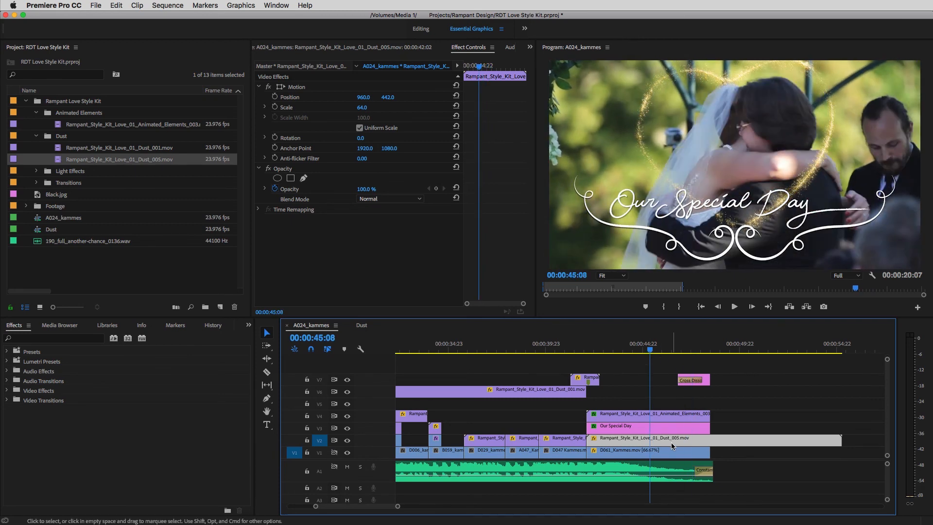
Step: Speed up the Dust_005 clip to 174.59%, check the heart's timing, and trim the clip to the title's end
key(super+r)
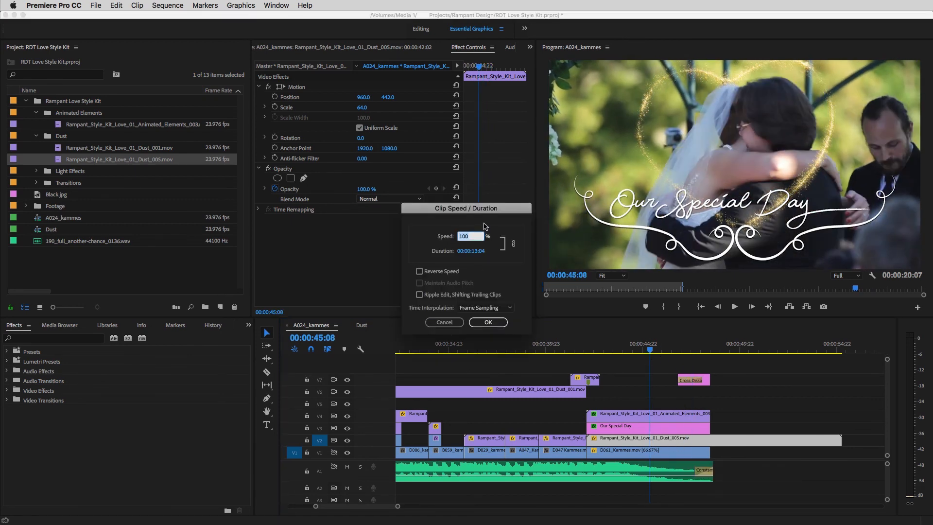
text(175)
click(488, 322)
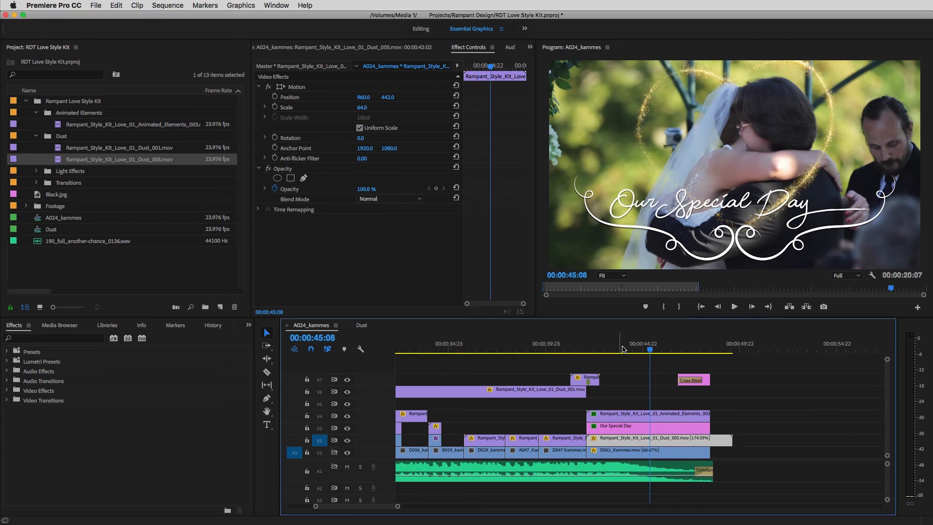
click(606, 354)
drag(606, 356, 706, 360)
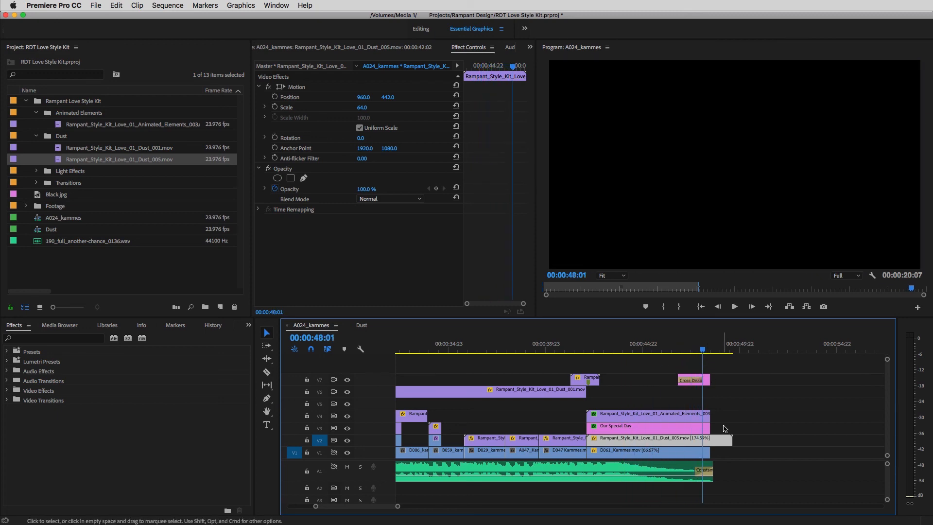
drag(729, 439, 709, 440)
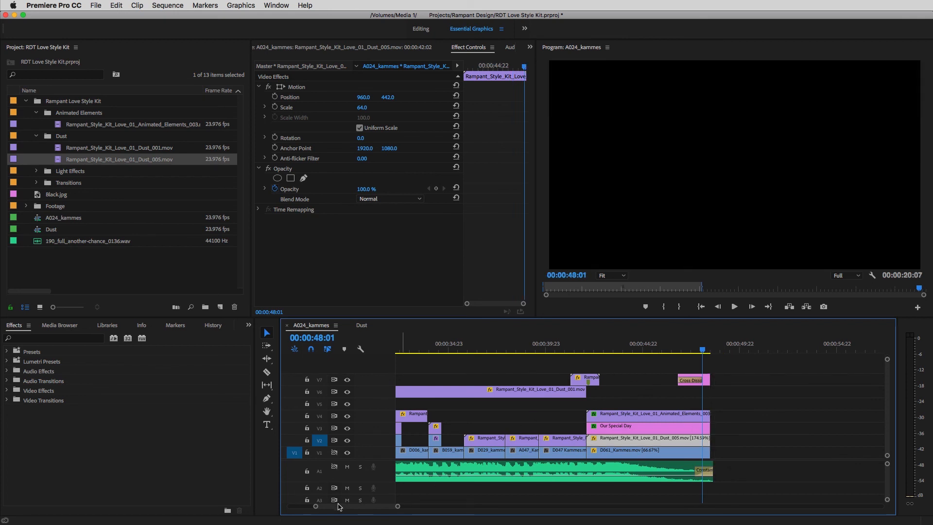
Step: Play back the whole wedding sequence from just before its first clip, starting at 00:00:26:18
drag(319, 508, 292, 507)
click(437, 349)
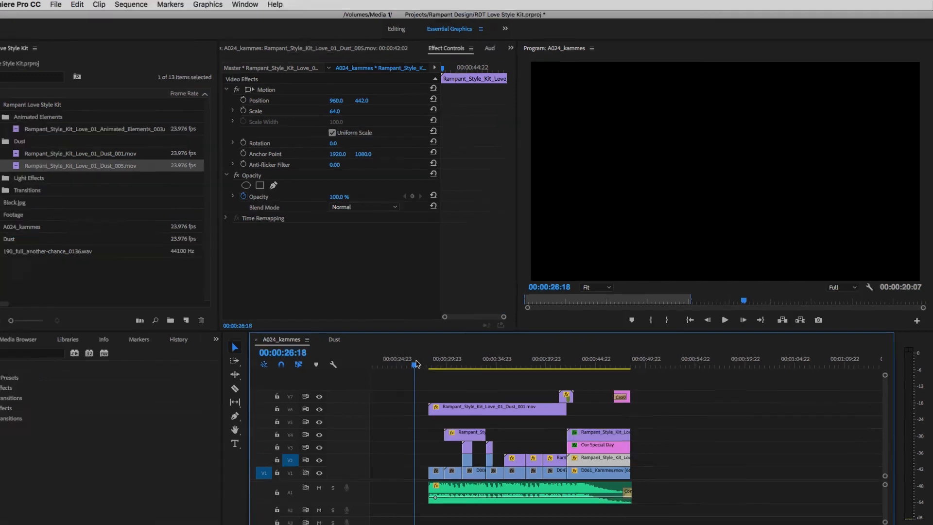
key(space)
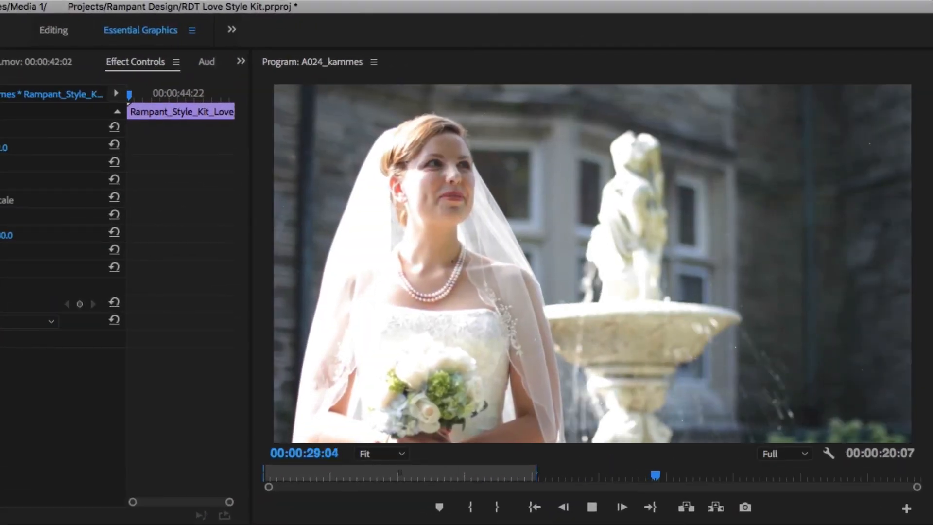